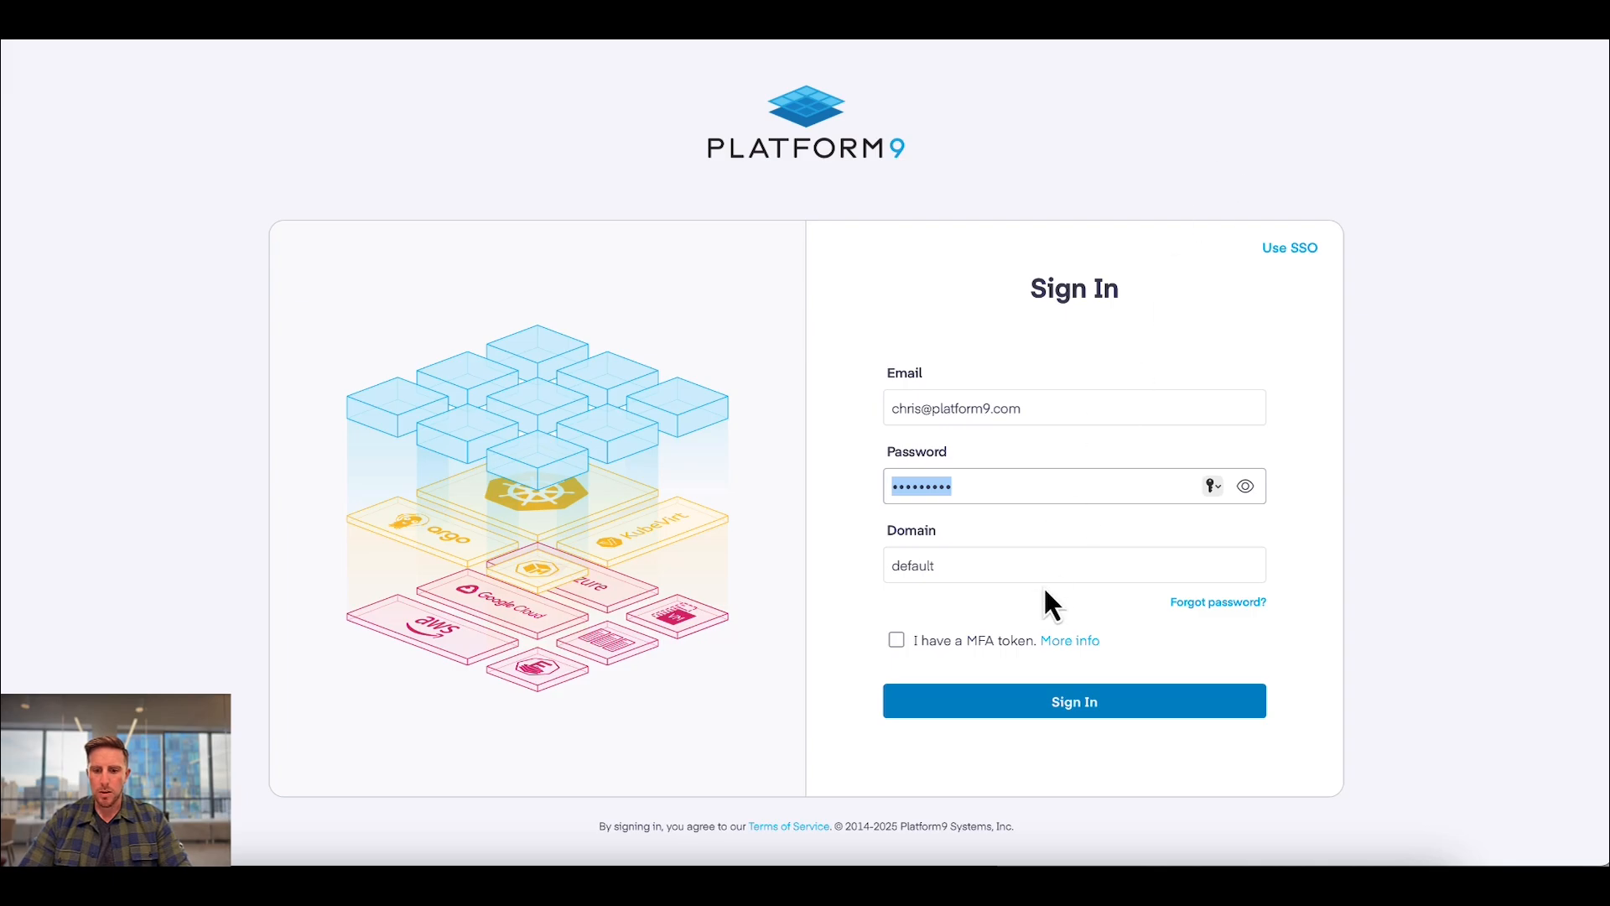
# Step: Sign in with the prefilled account credentials and switch from Virtualized Clusters to Kubernetes Clusters
pyautogui.click(1040, 709)
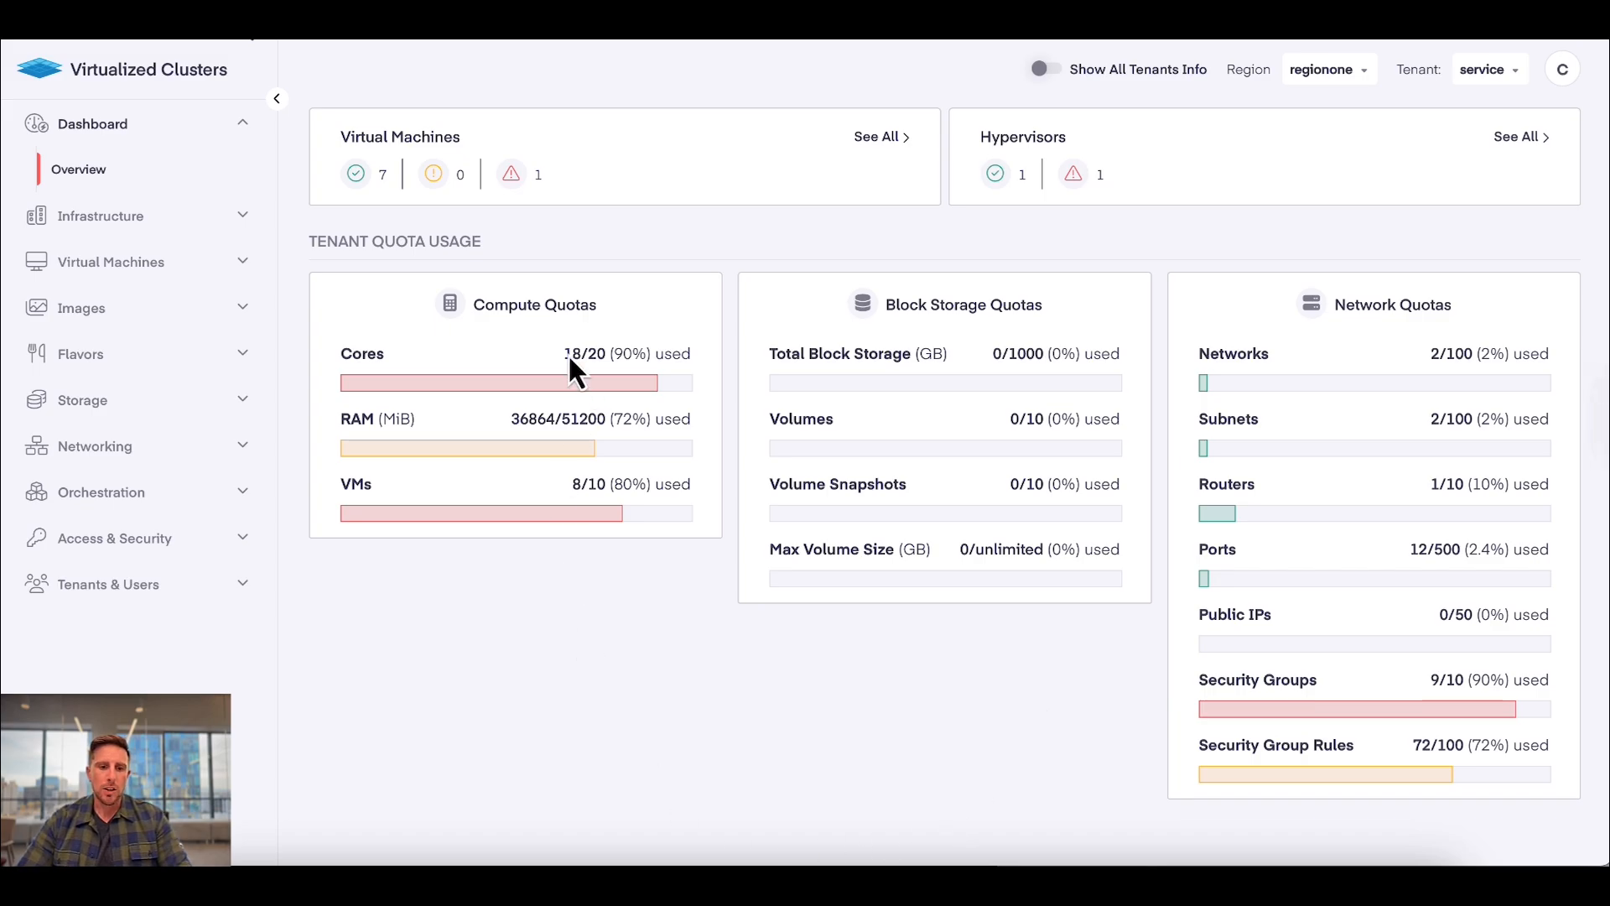
pyautogui.click(246, 77)
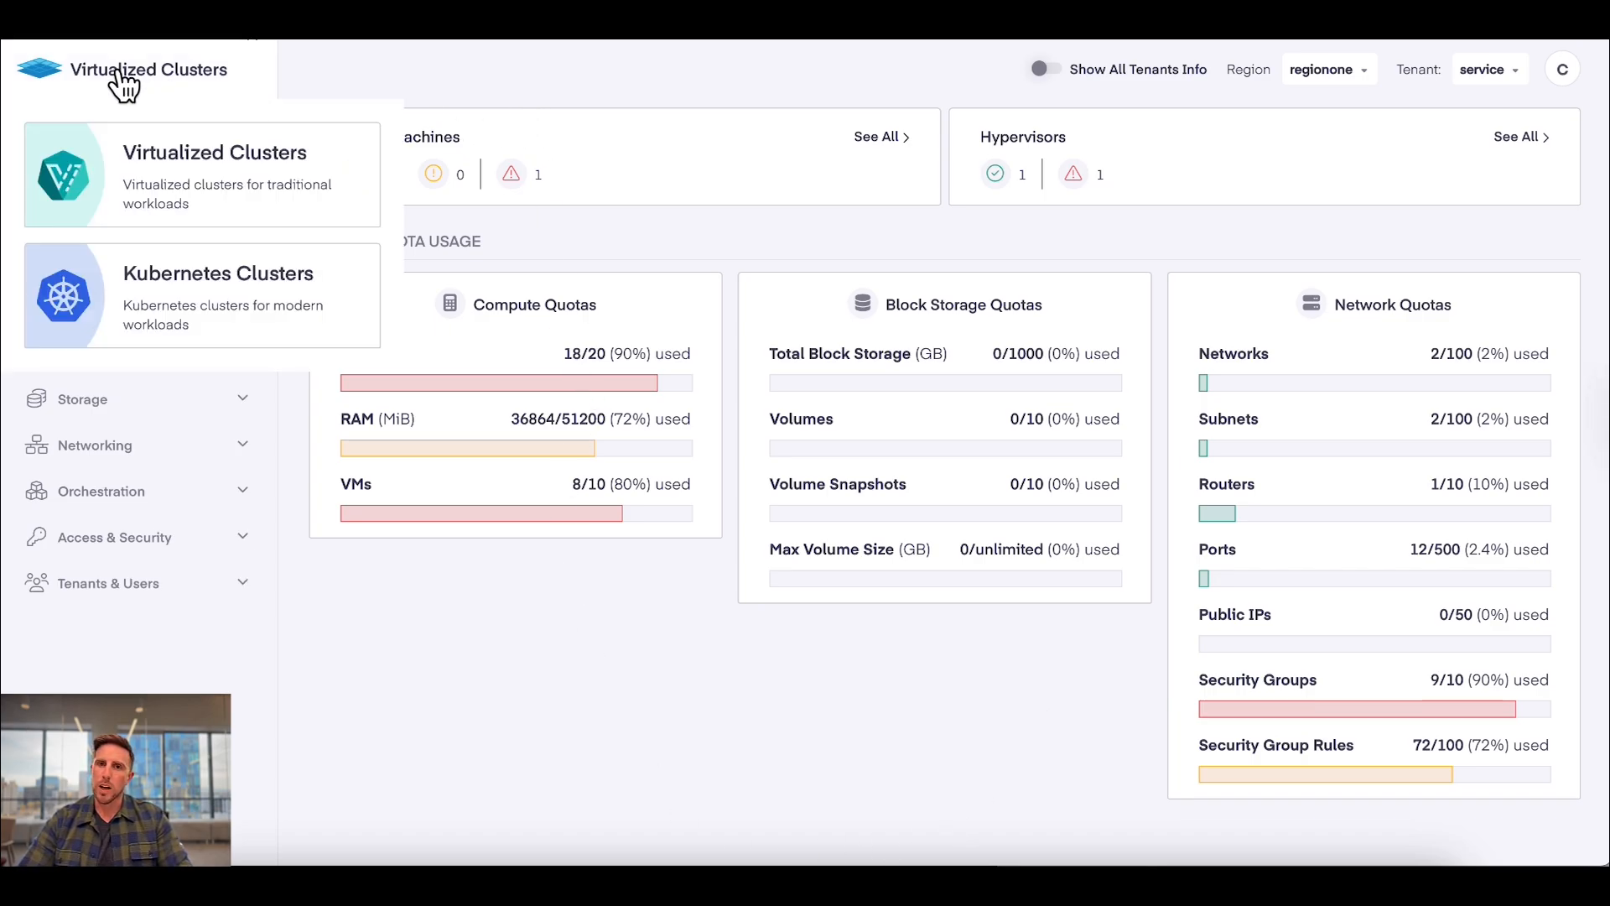
pyautogui.click(263, 327)
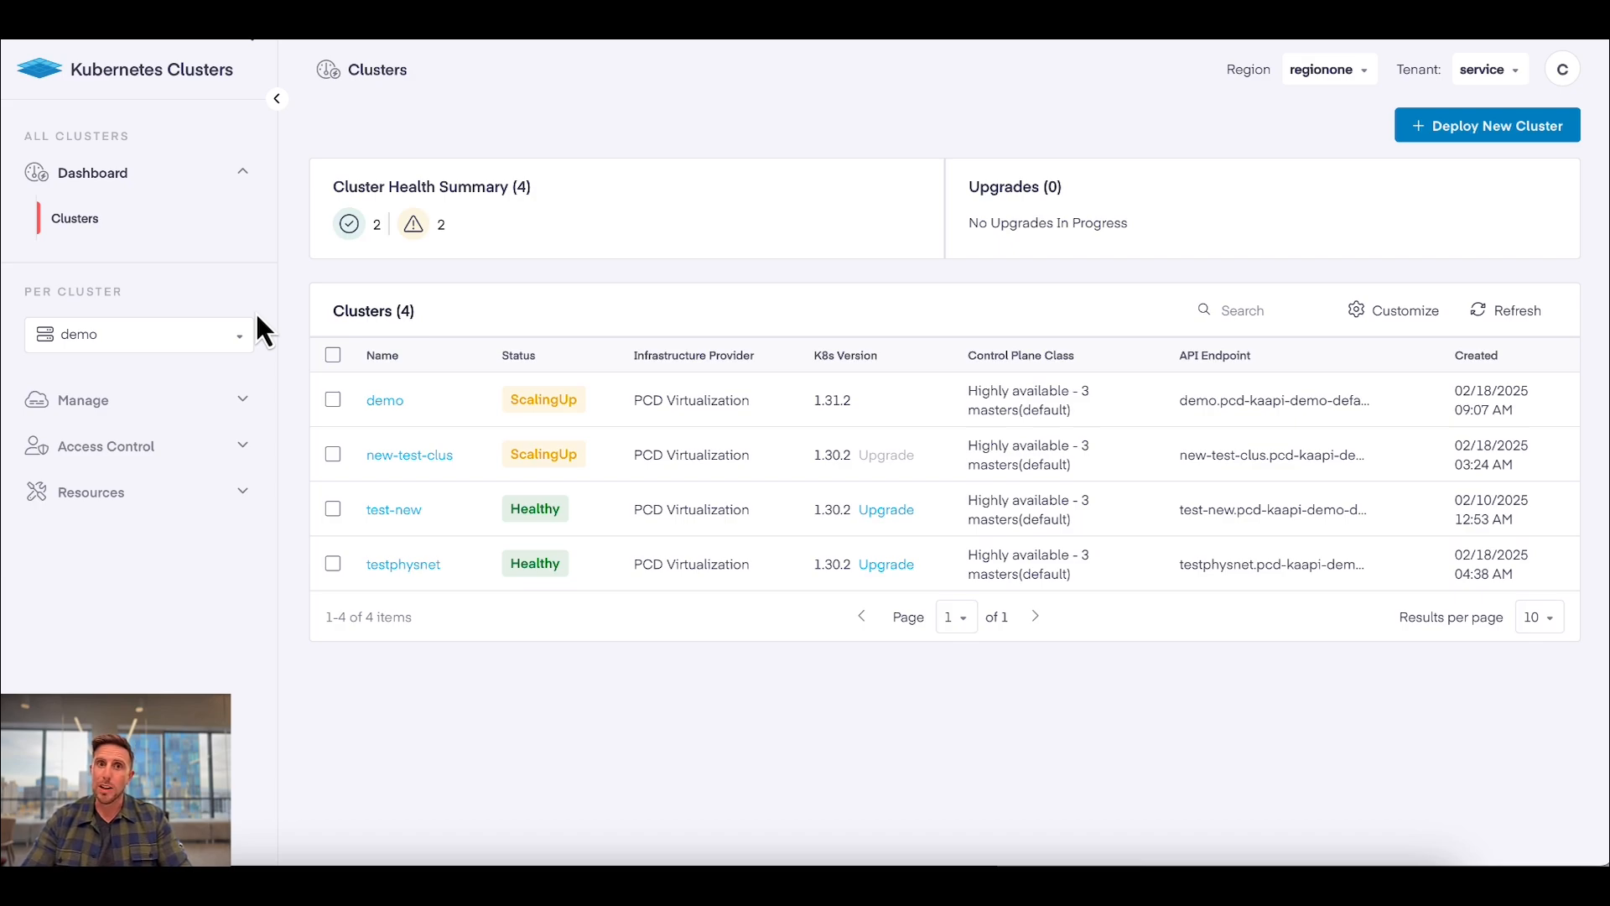
# Step: Begin deploying a new cluster, choosing the m1.medium flavor for the first node pool and enabling automatic scaling for that pool
pyautogui.click(1453, 134)
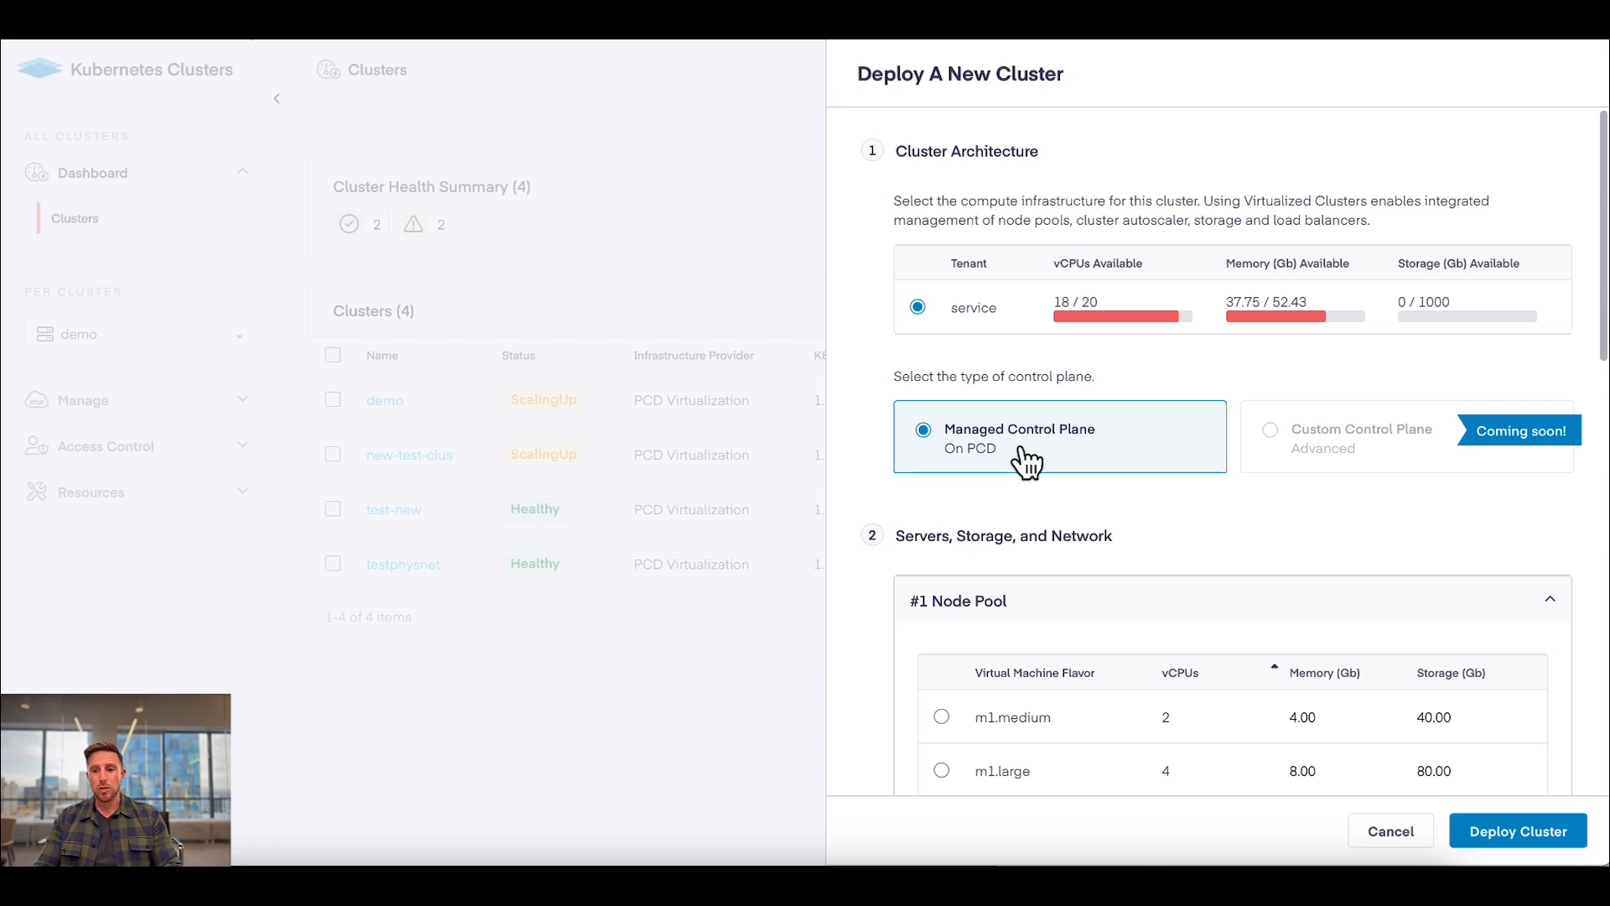
pyautogui.click(1105, 721)
pyautogui.scroll(-2, 1132, 719)
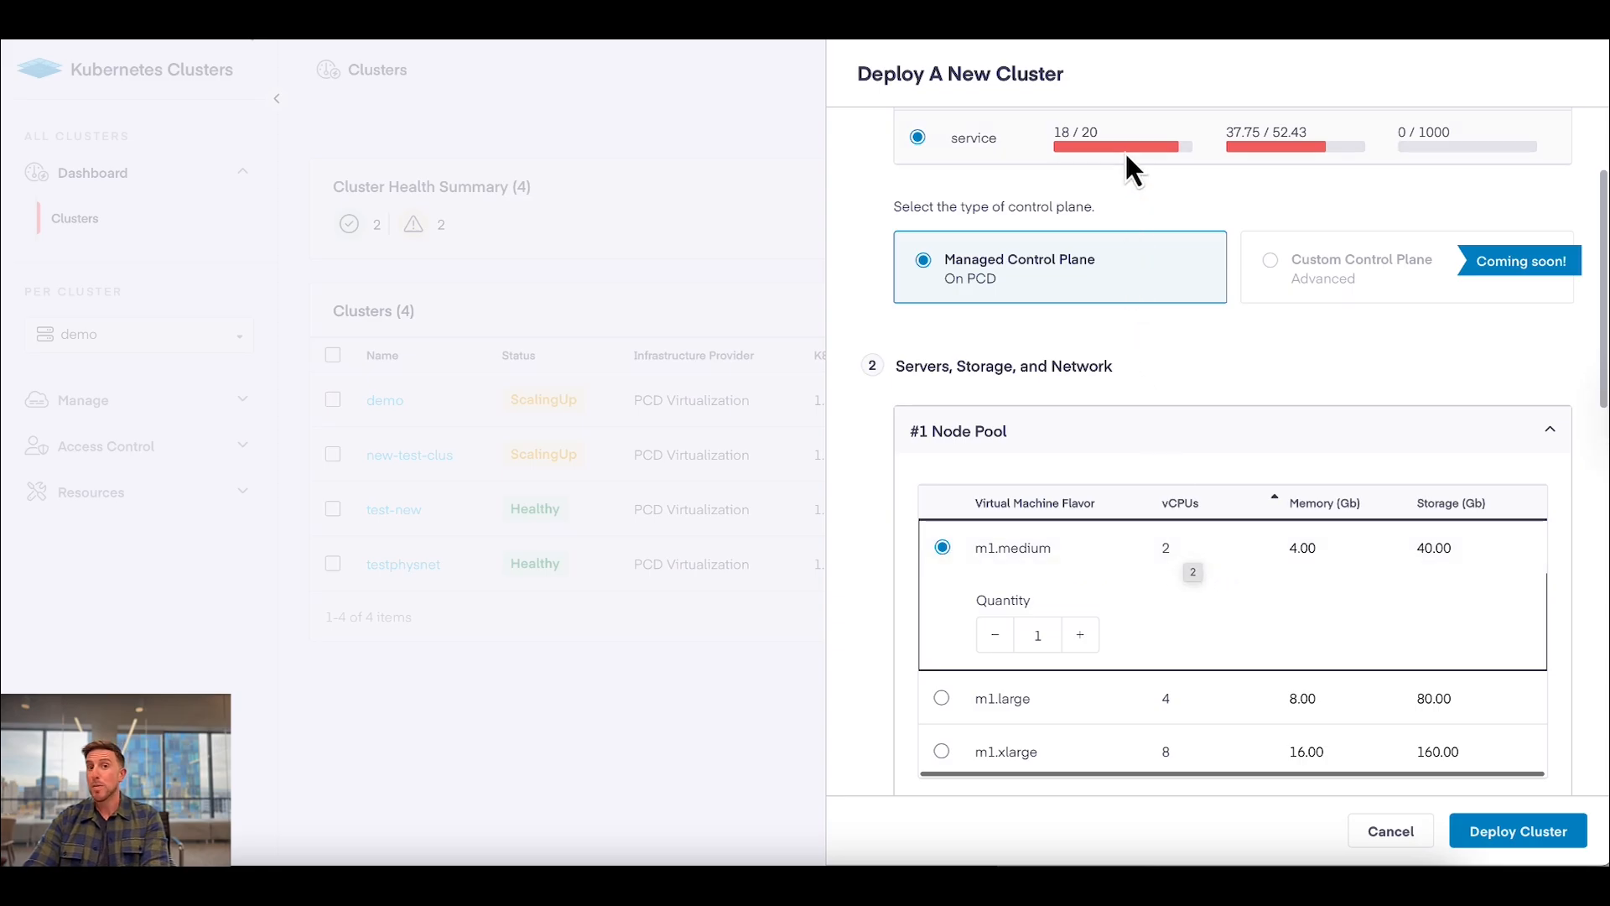
pyautogui.scroll(-3, 1134, 537)
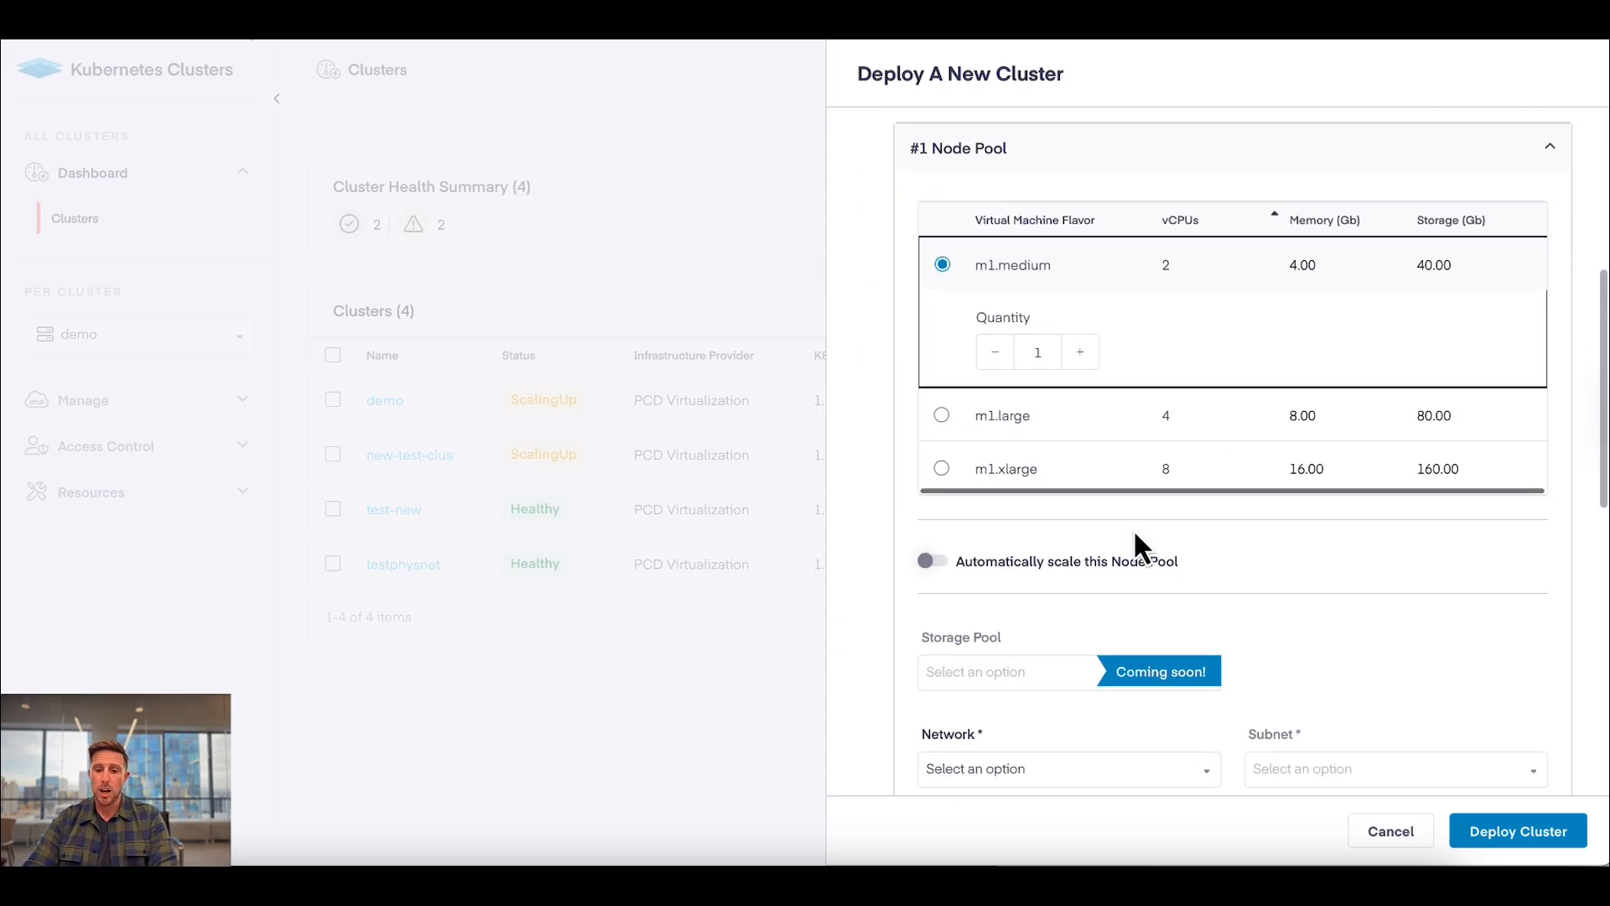
pyautogui.scroll(-2, 1136, 427)
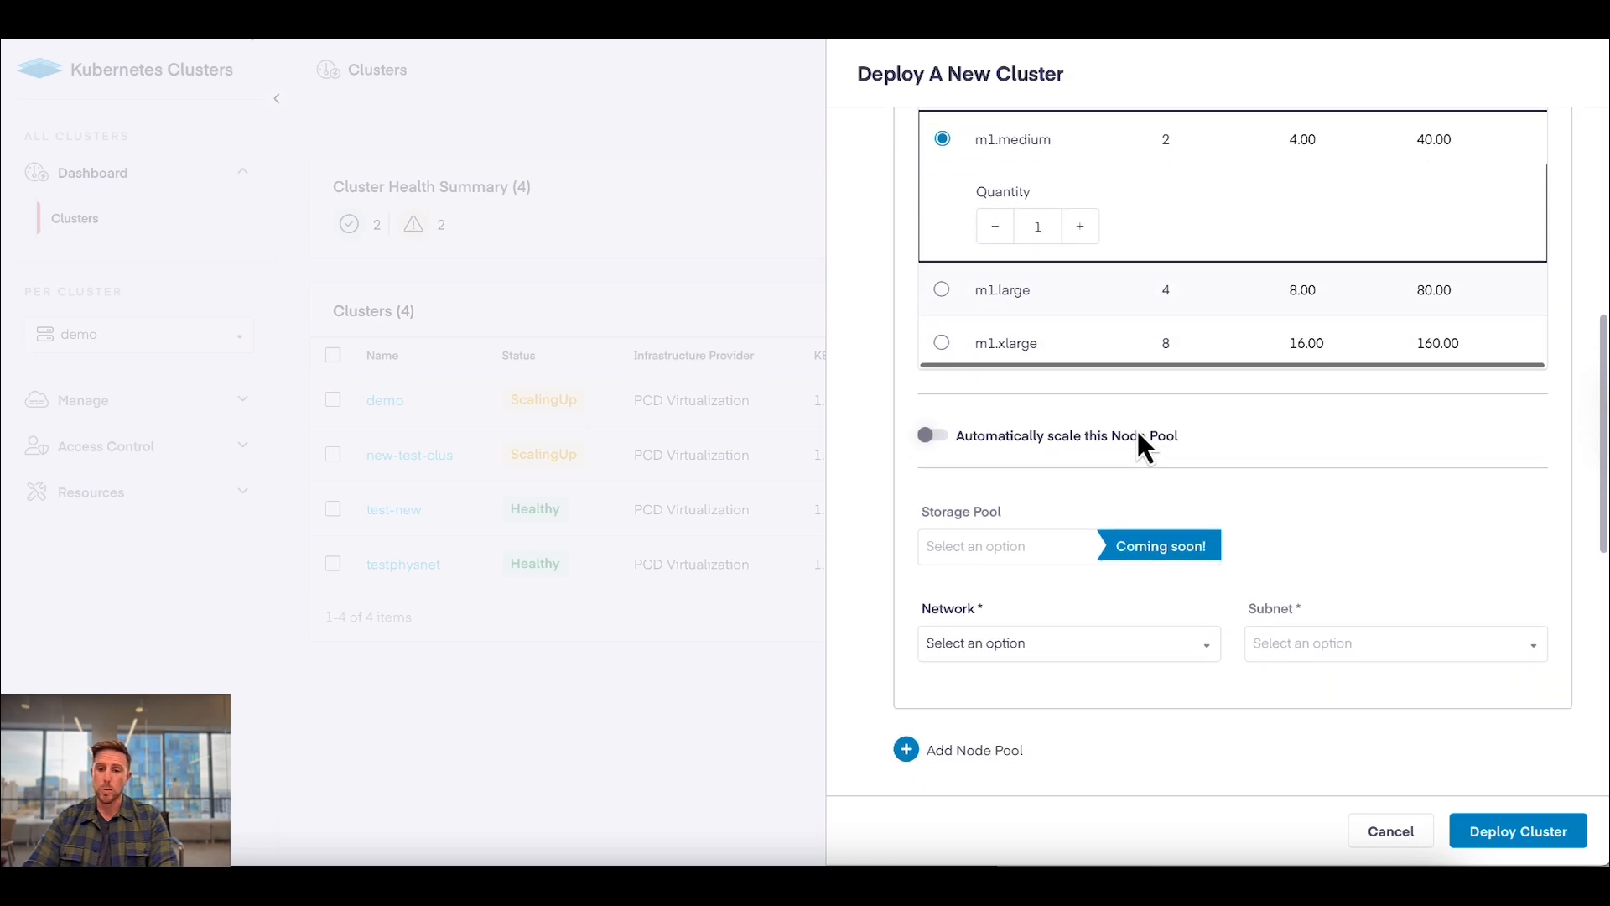
pyautogui.click(1055, 372)
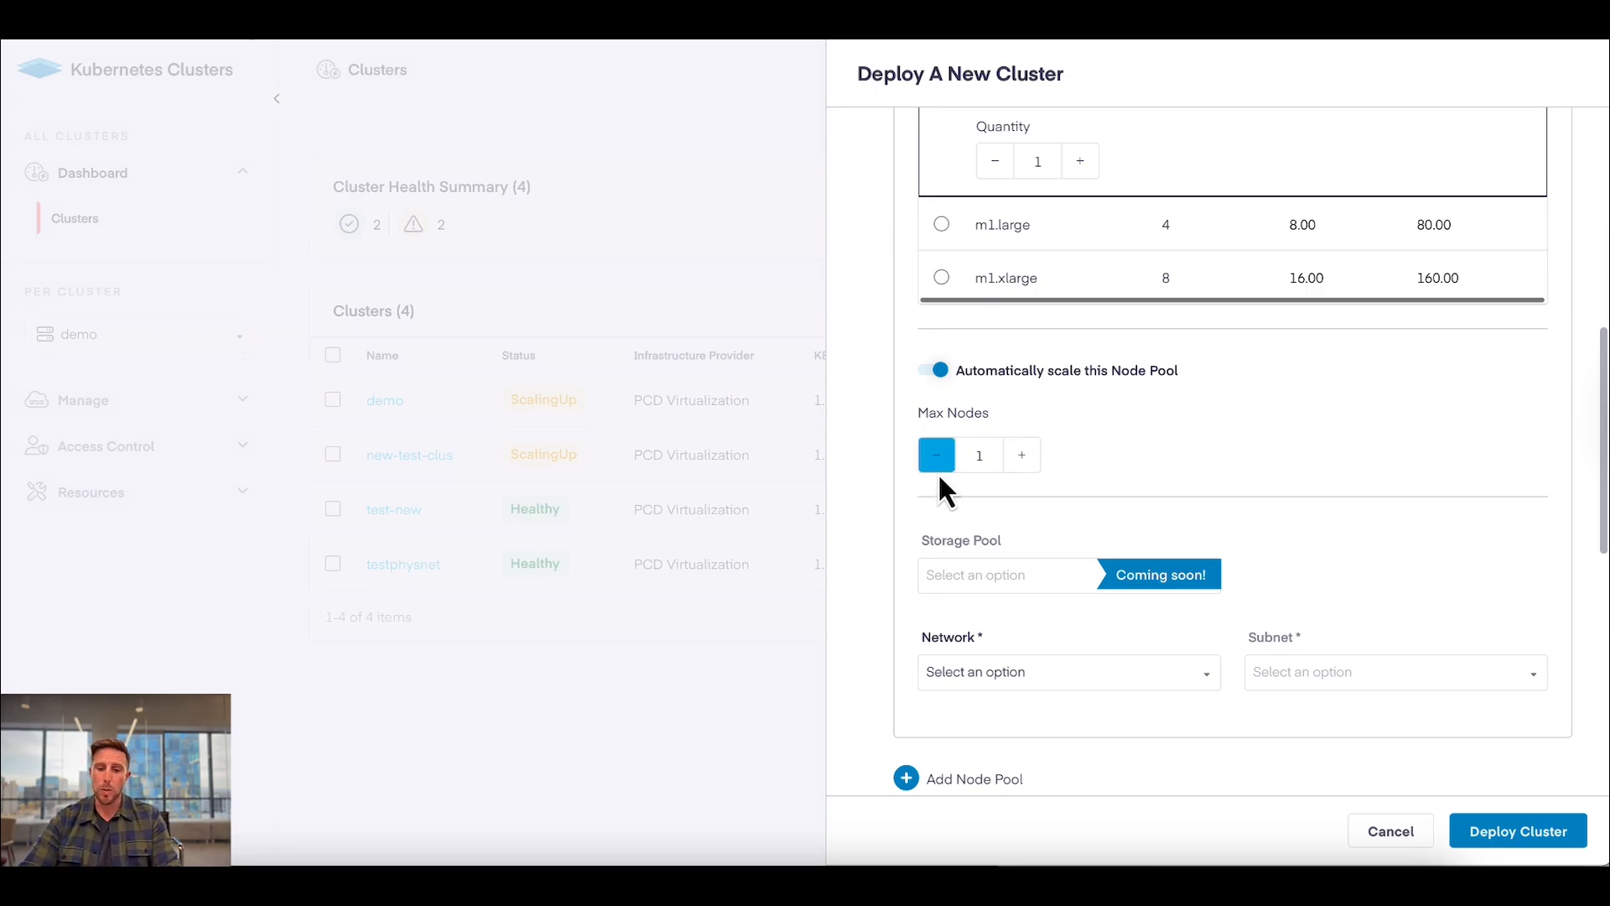
# Step: Assign the virt-net network and the virtsubnet 10.21.0.0/24 subnet to the node pool
pyautogui.click(1058, 680)
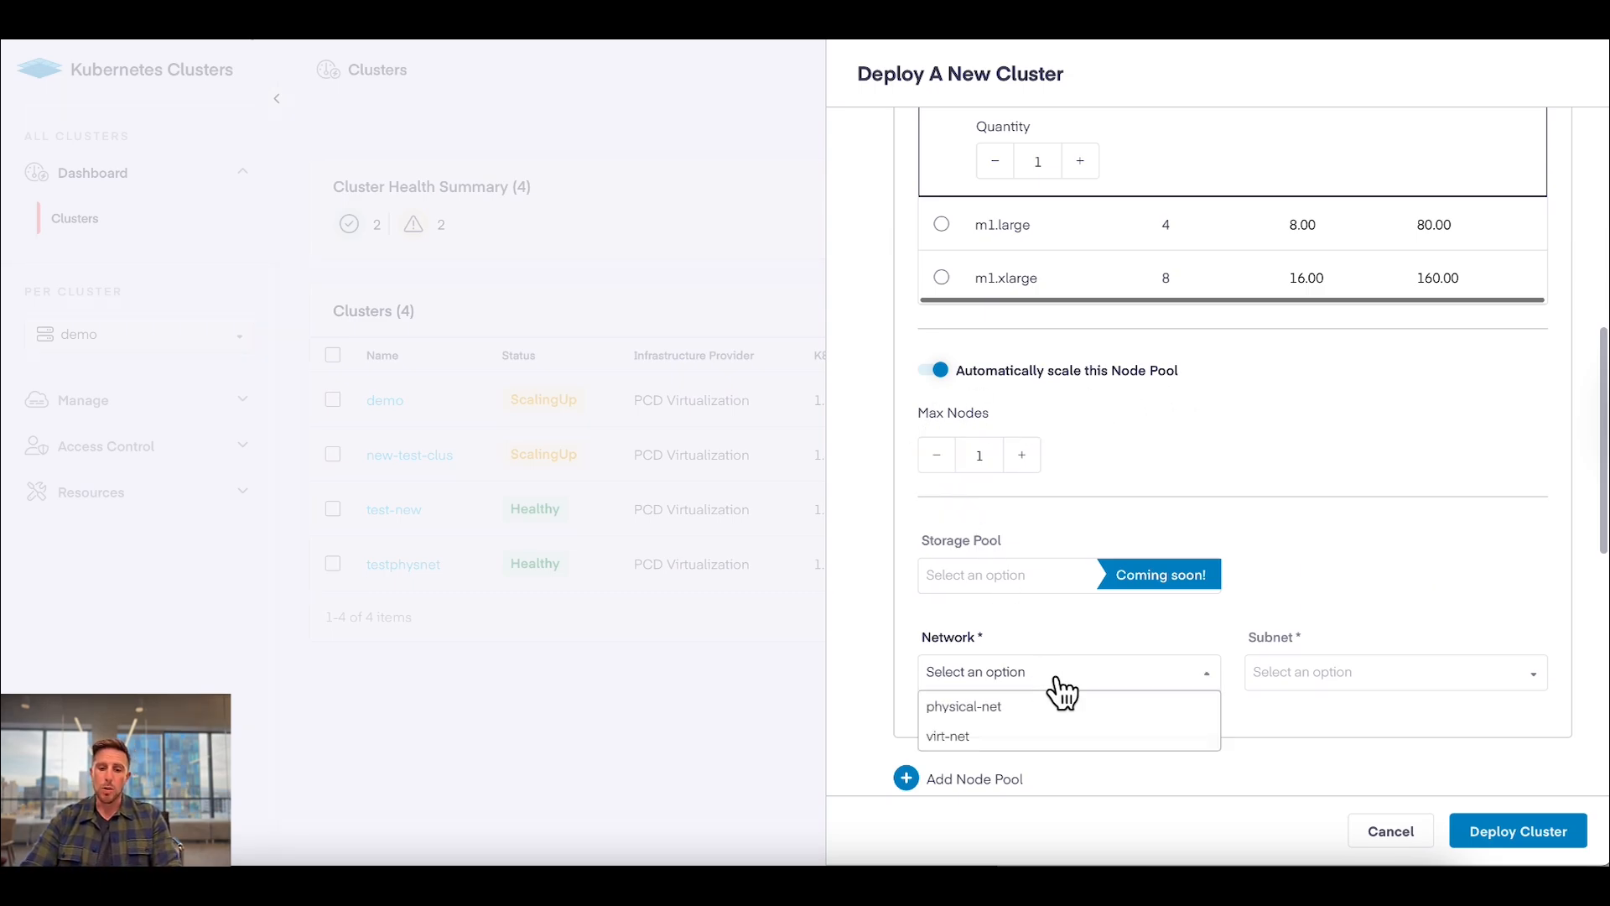
pyautogui.click(1009, 733)
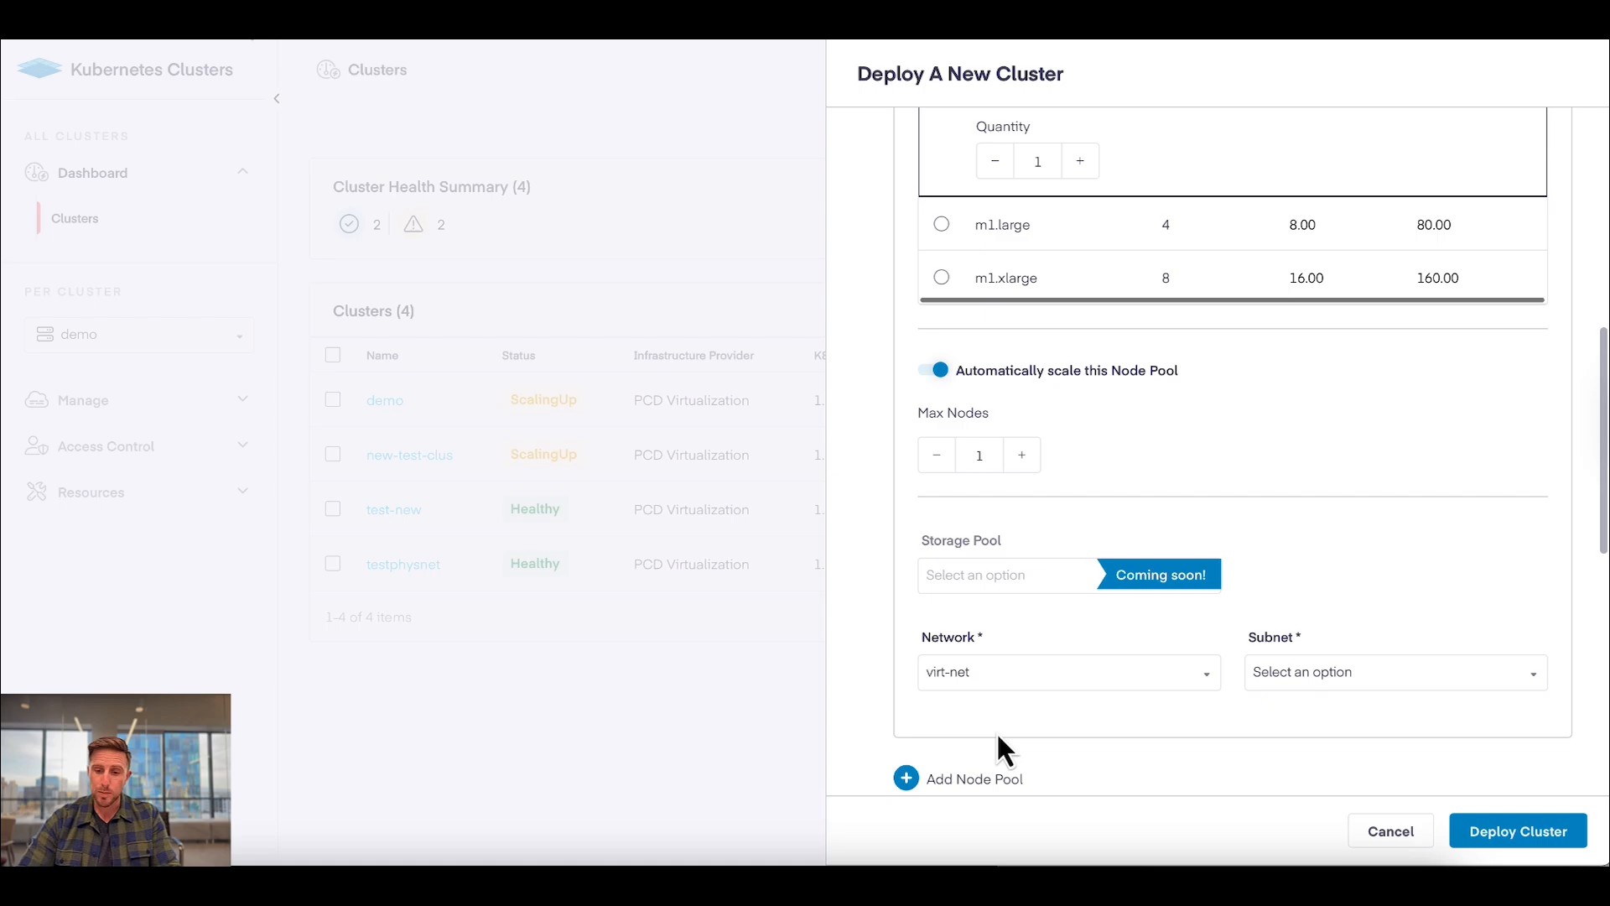
pyautogui.click(1346, 687)
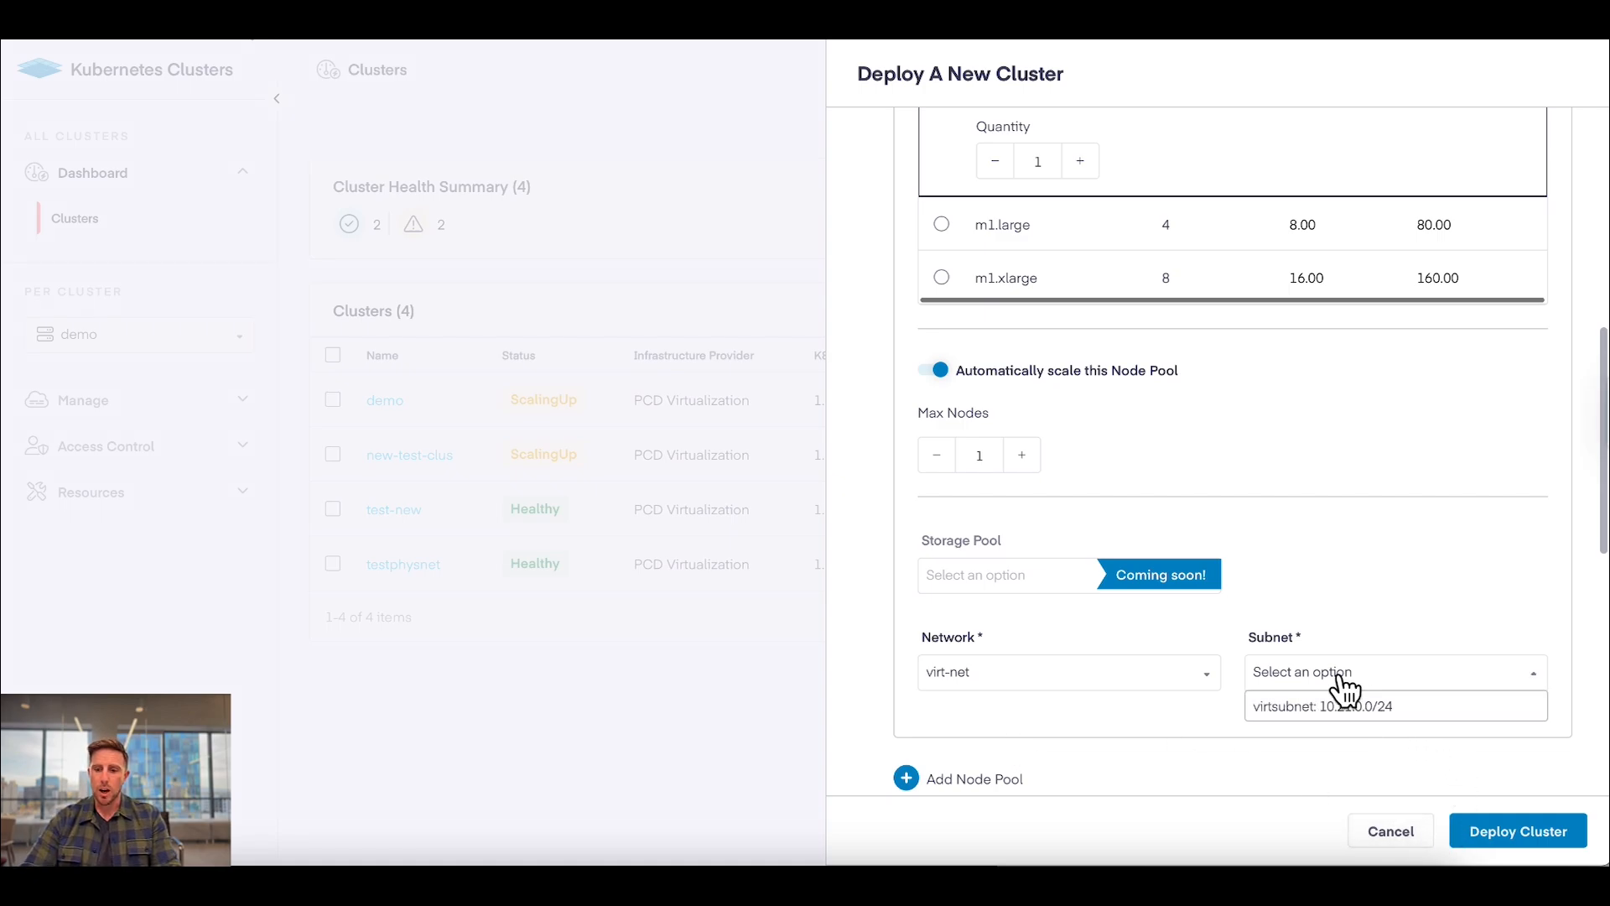
pyautogui.click(1283, 709)
# Step: Select Kubernetes version 1.31.2 in the cluster configuration
pyautogui.scroll(-3, 1214, 558)
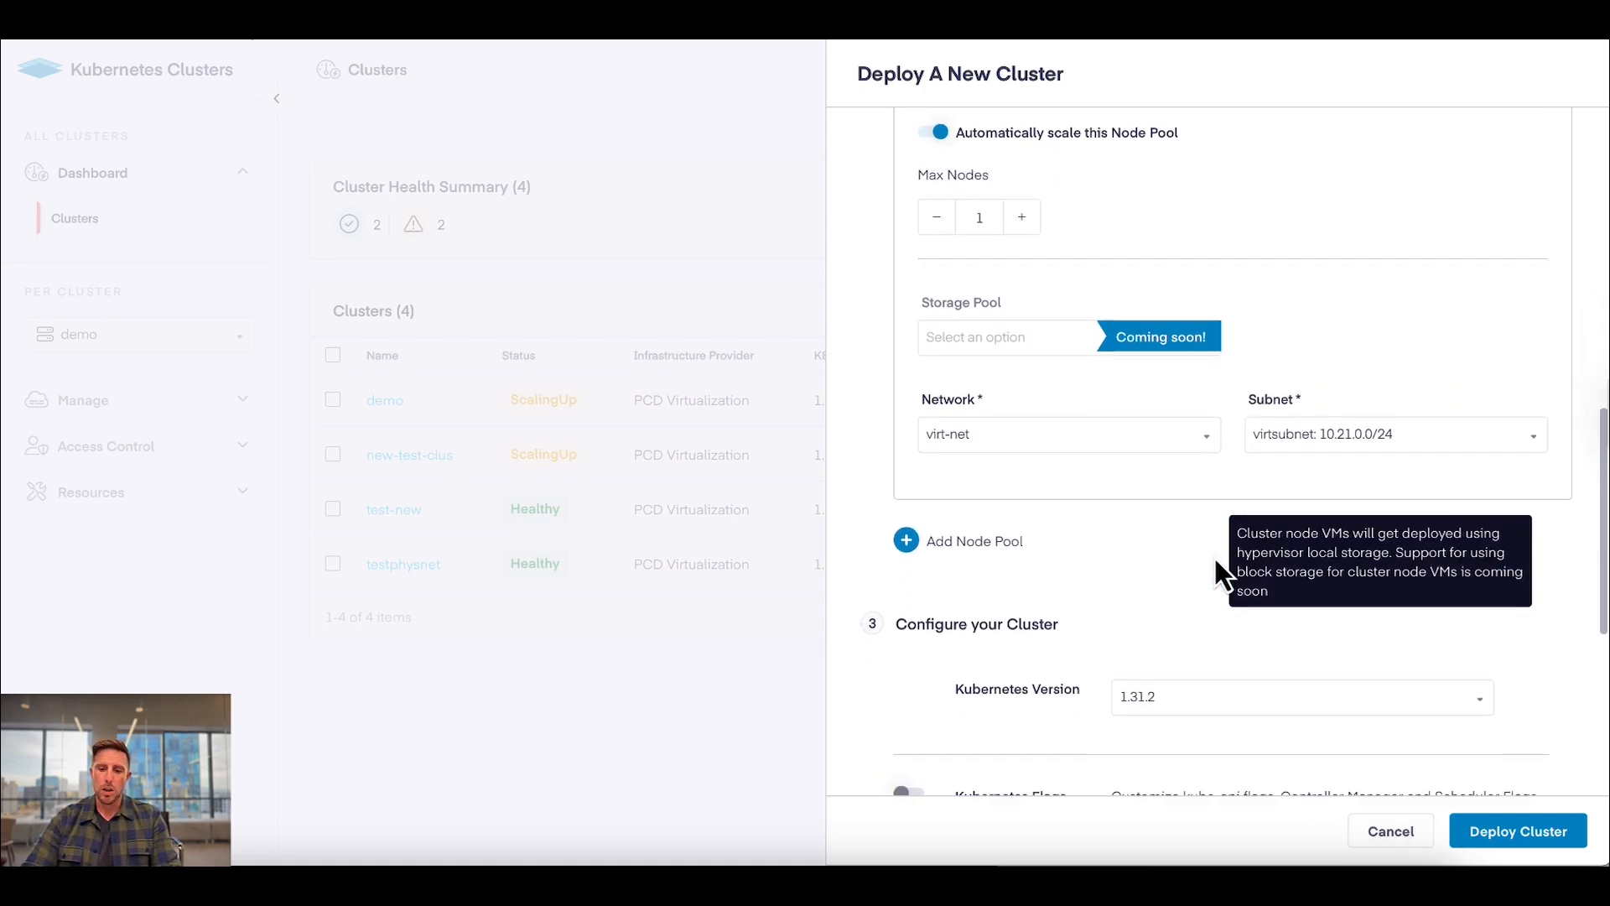
pyautogui.scroll(-2, 1214, 572)
pyautogui.click(1180, 466)
pyautogui.click(1166, 488)
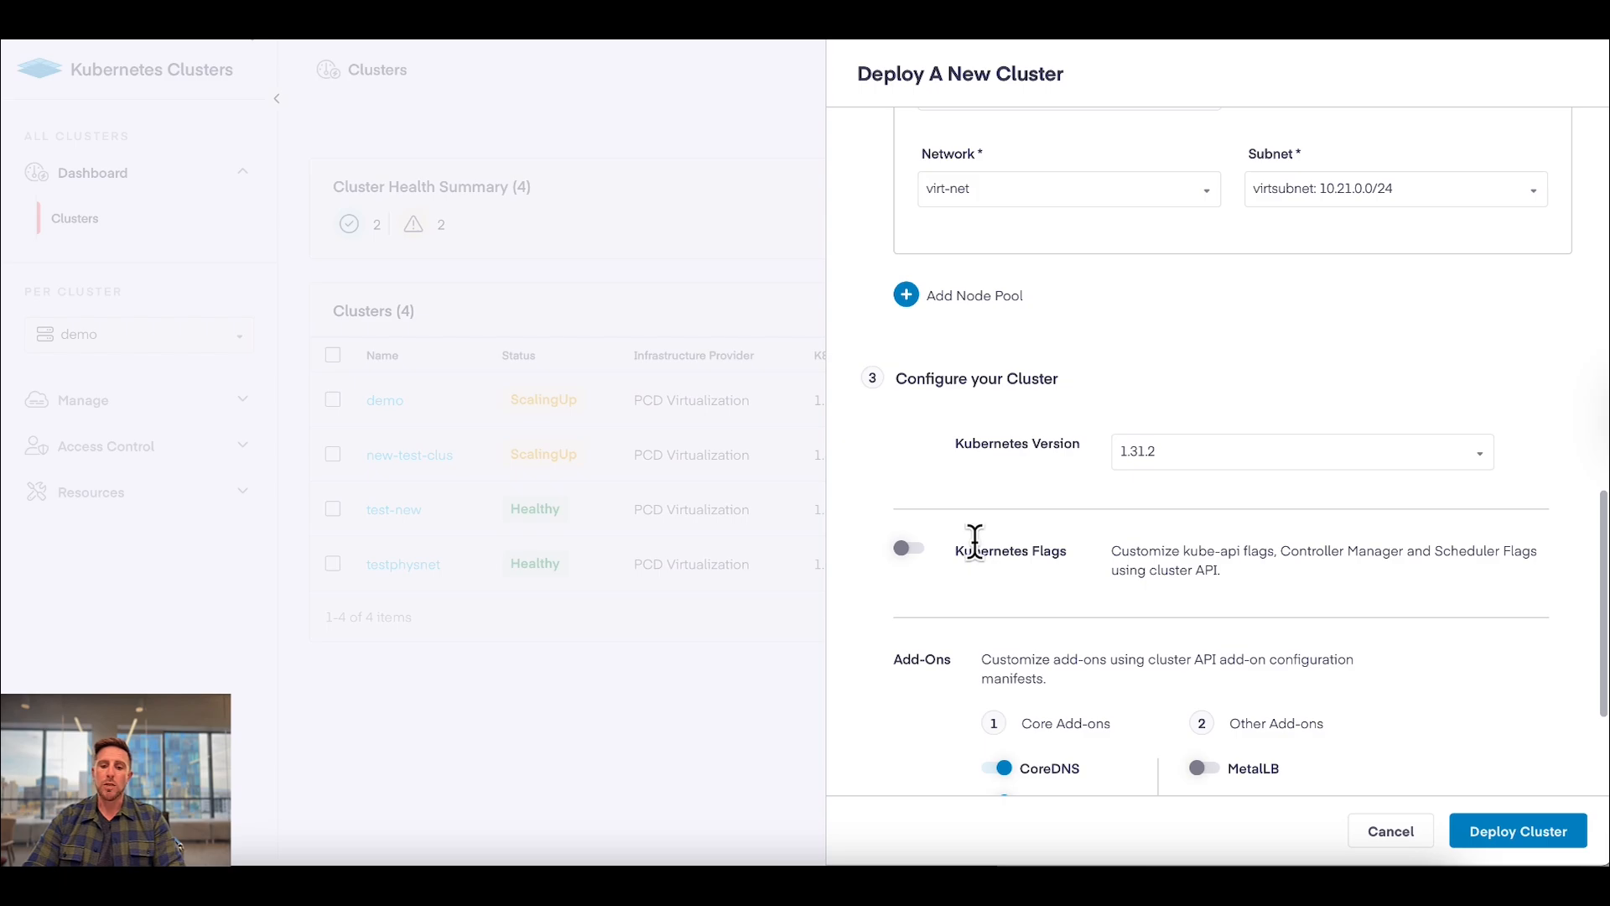
# Step: Enable customization of the Kubernetes flags and turn on the MetalLB add-on
pyautogui.click(918, 560)
pyautogui.scroll(-2, 1180, 547)
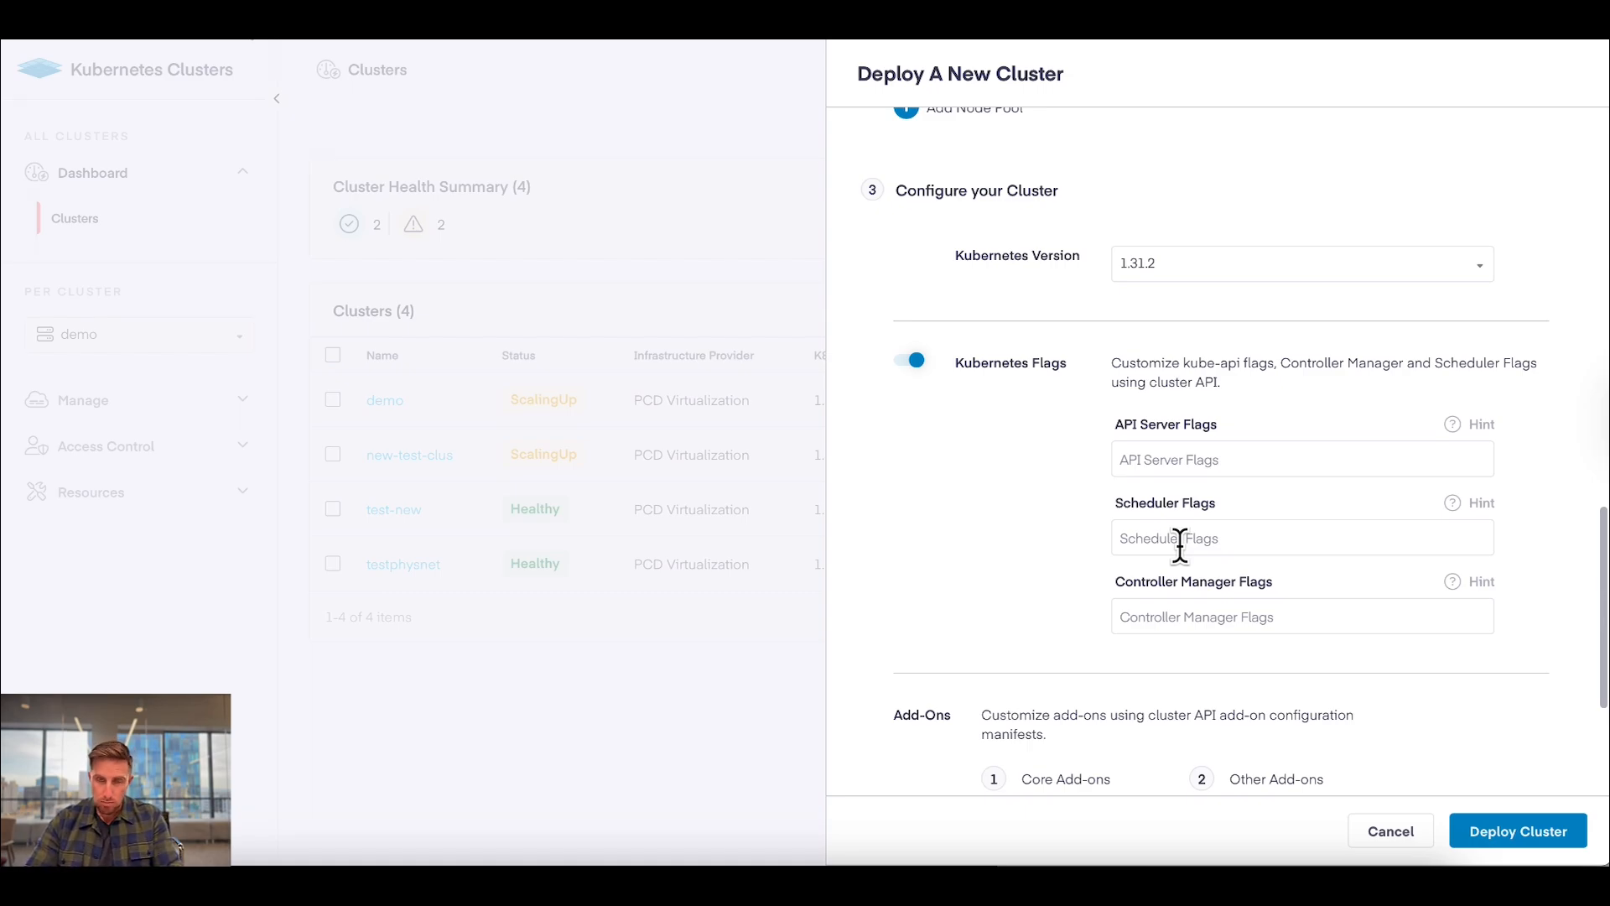
pyautogui.scroll(-3, 1099, 515)
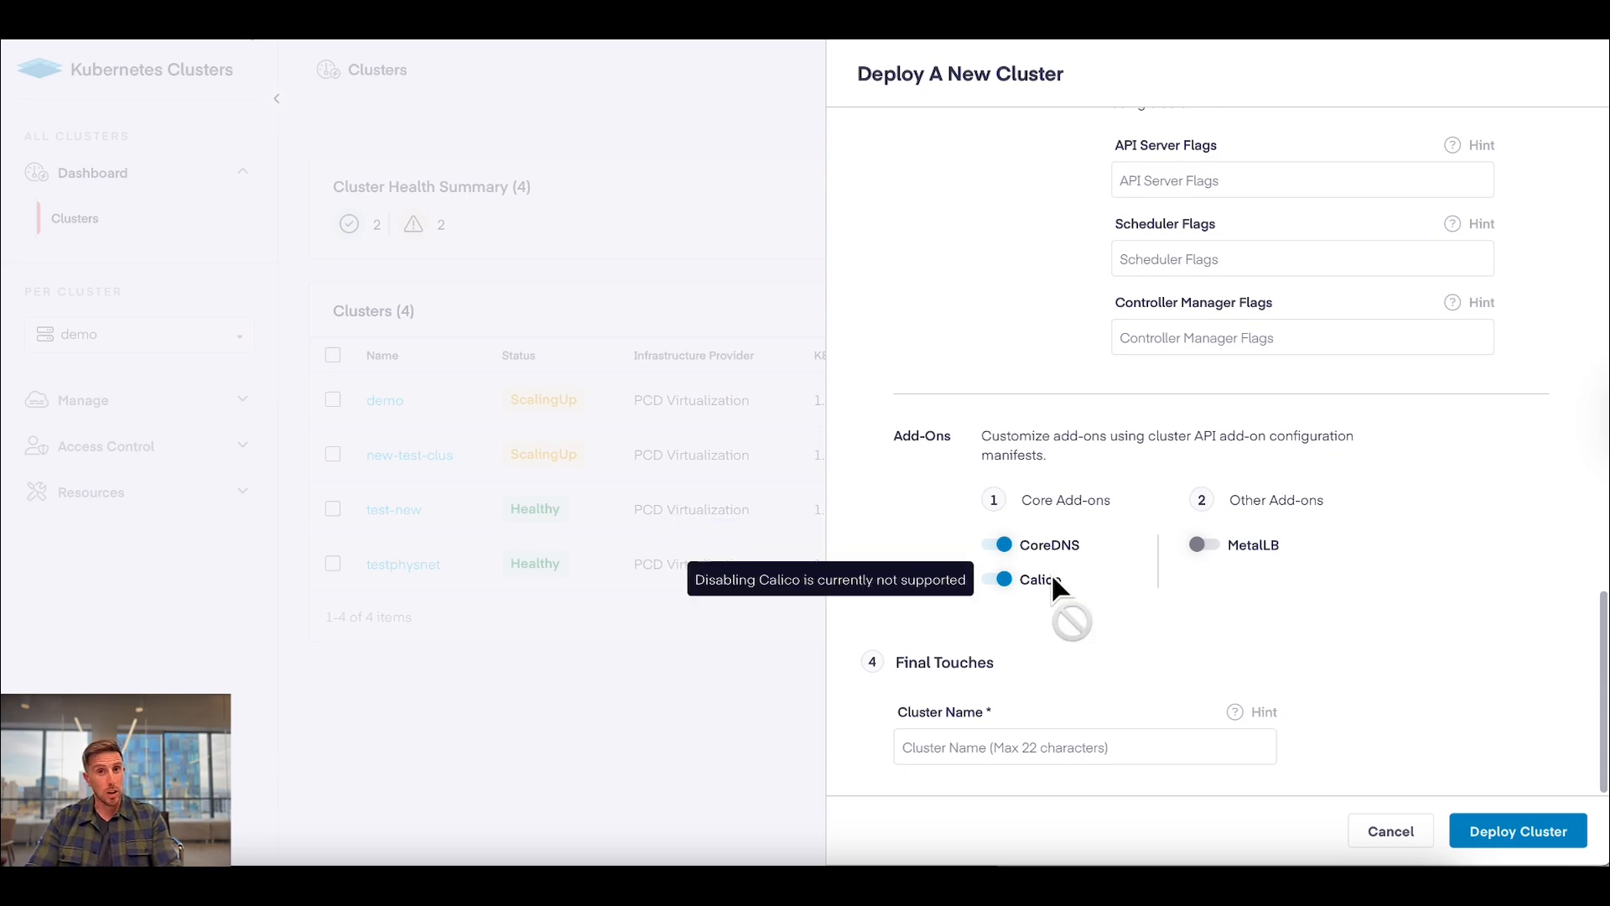
pyautogui.click(1208, 545)
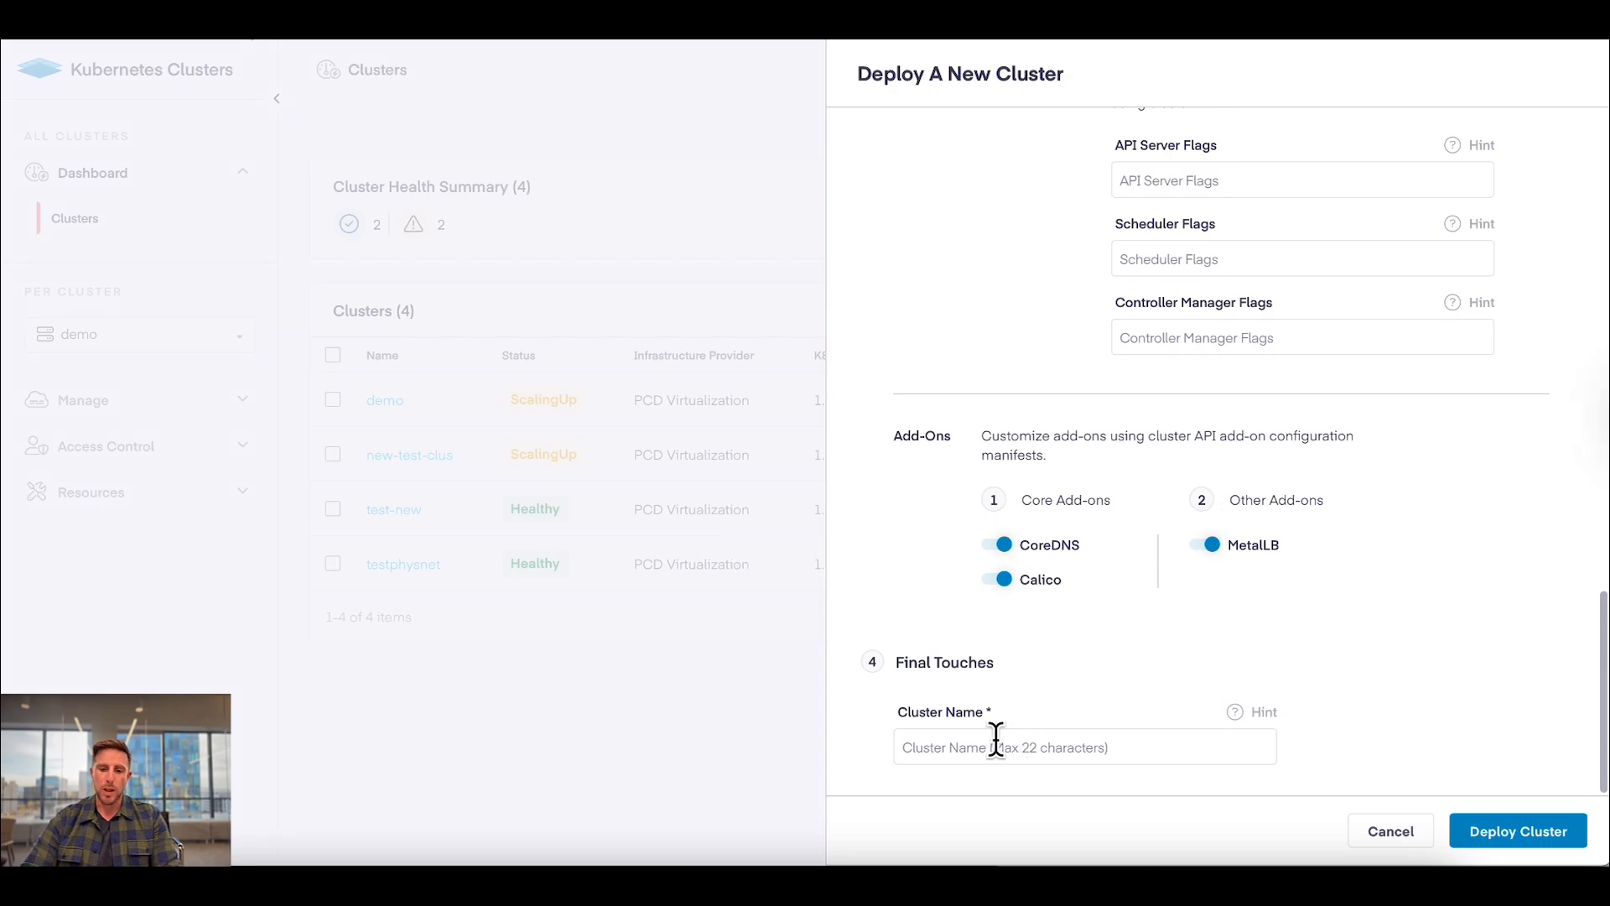
# Step: Name the cluster test-cj and deploy it
pyautogui.click(982, 747)
pyautogui.write('tex')
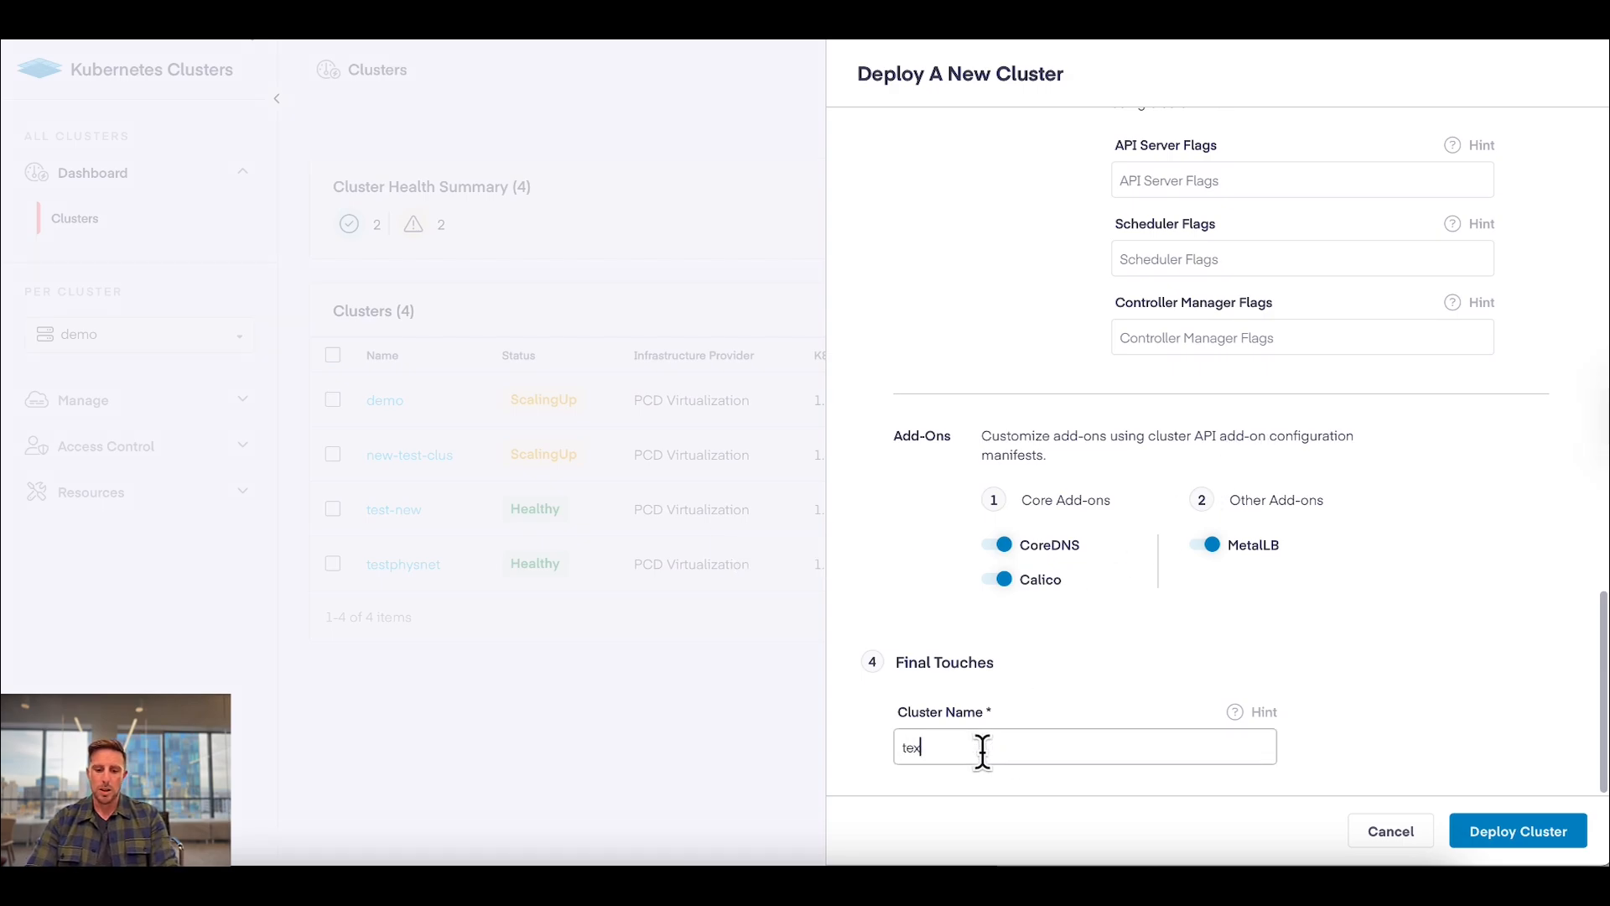
pyautogui.press('BackSpace')
pyautogui.write('st-')
pyautogui.write('cj')
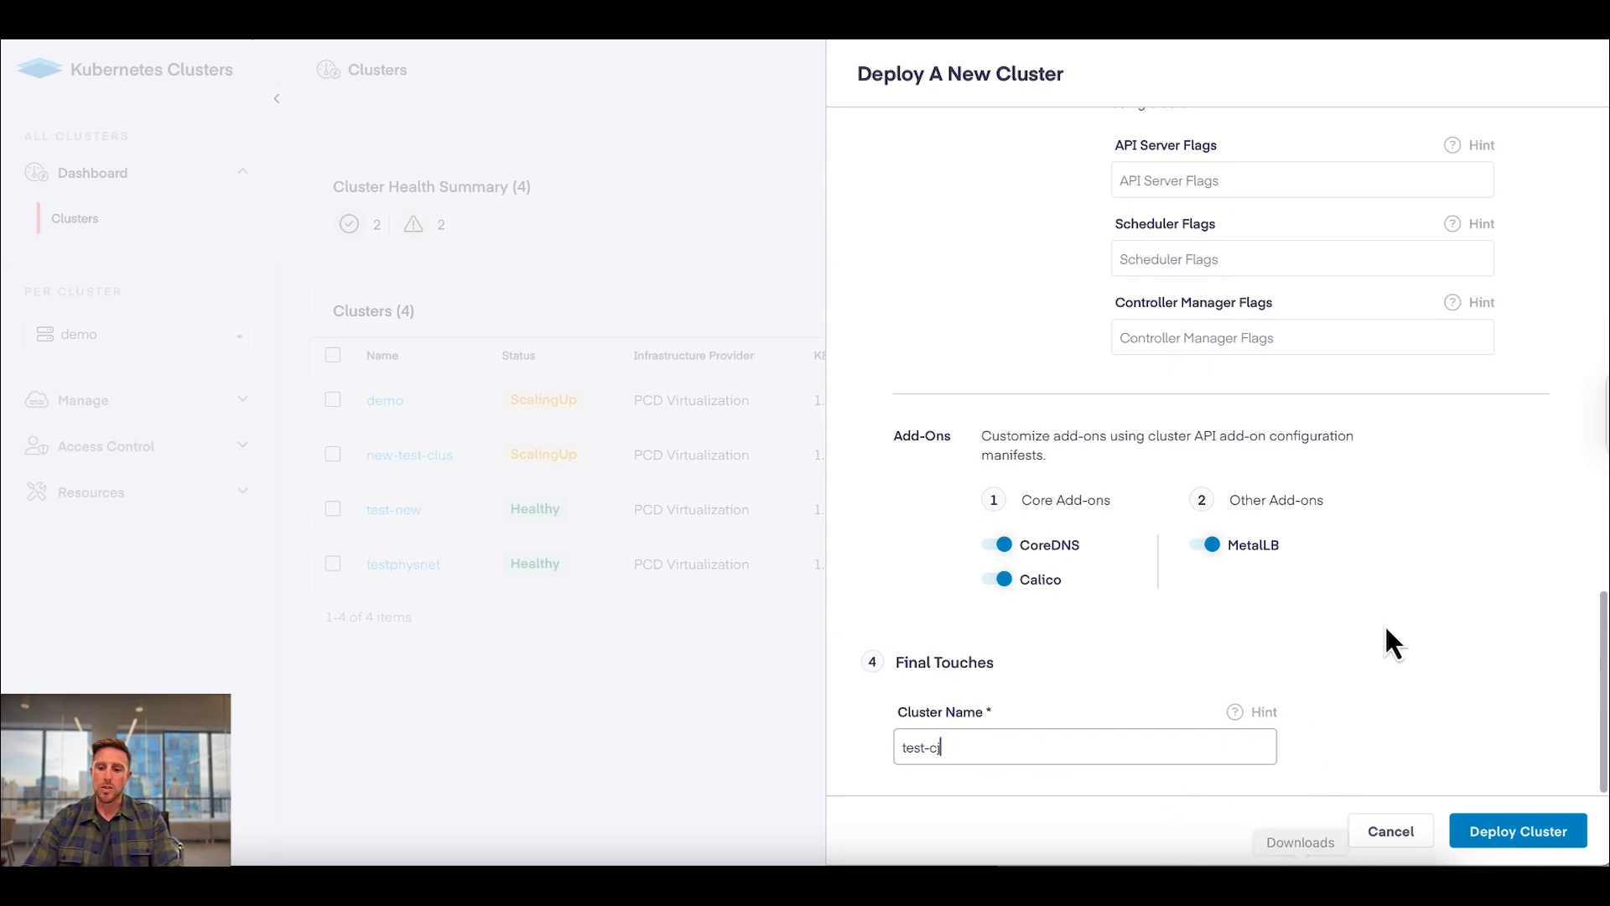
pyautogui.click(1548, 837)
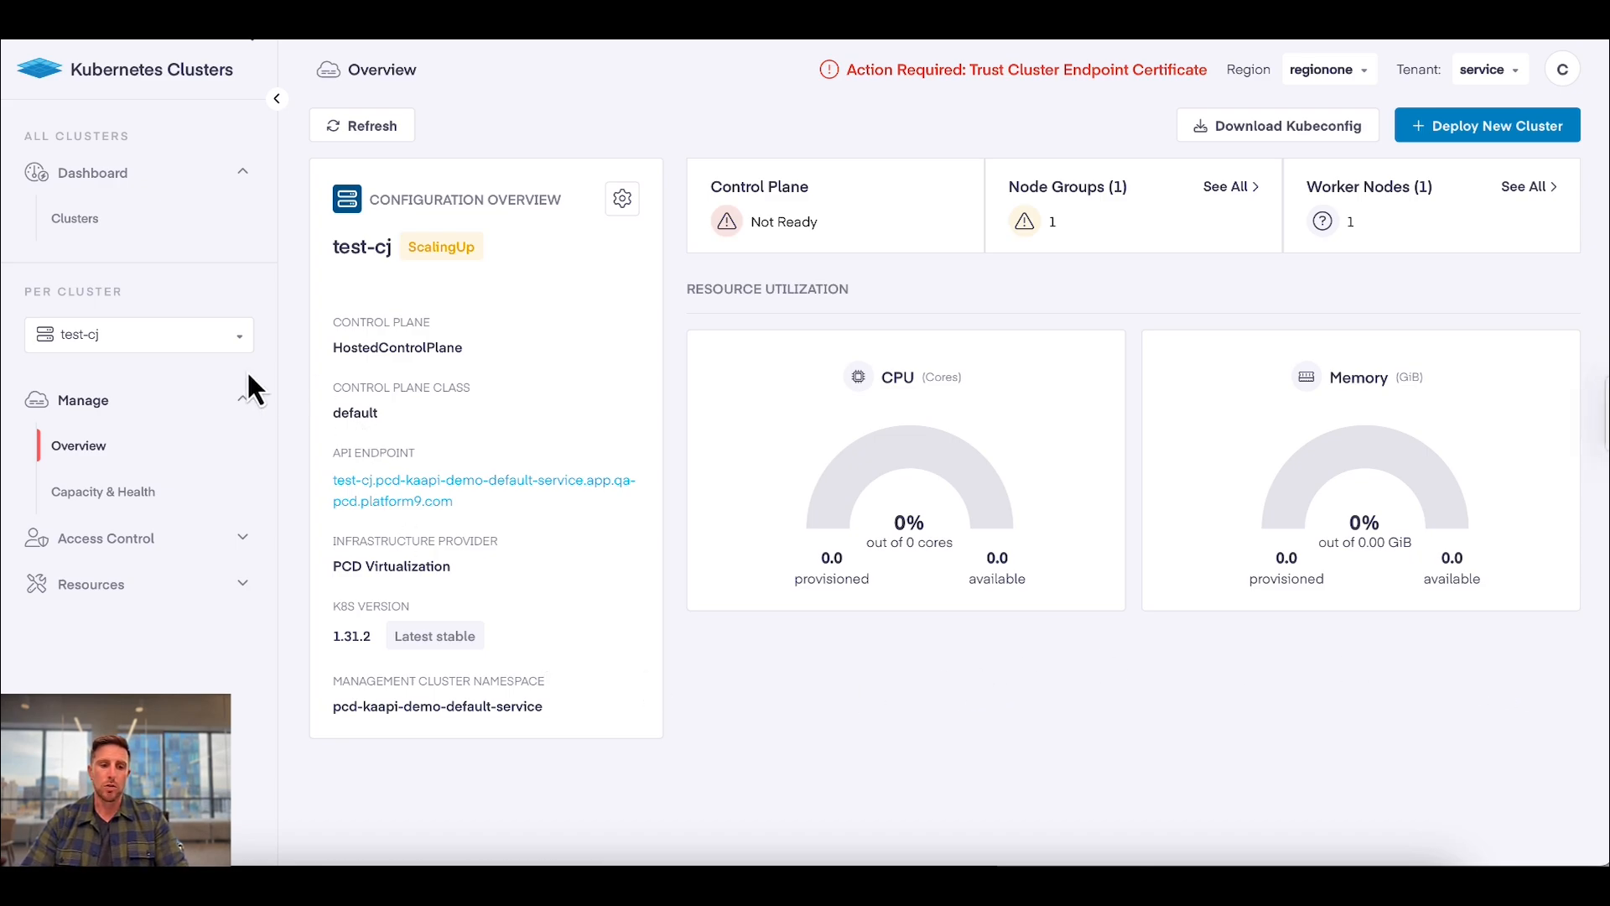
# Step: Open the worker nodes of the test-new cluster and check the options for adding a node group, without adding one
pyautogui.click(201, 346)
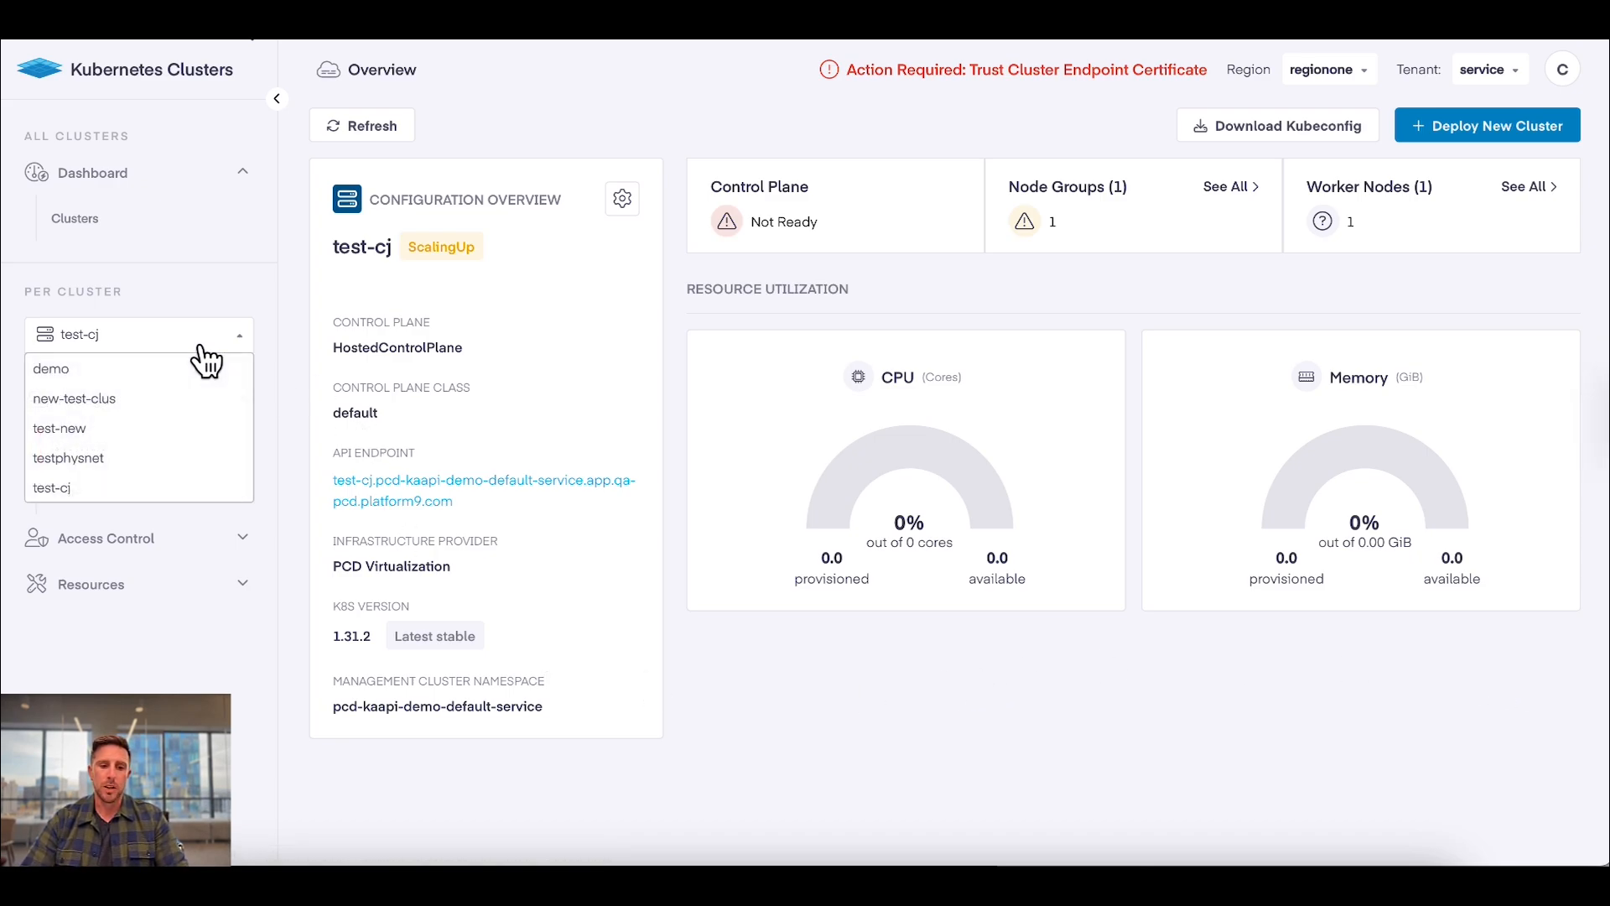
pyautogui.click(145, 429)
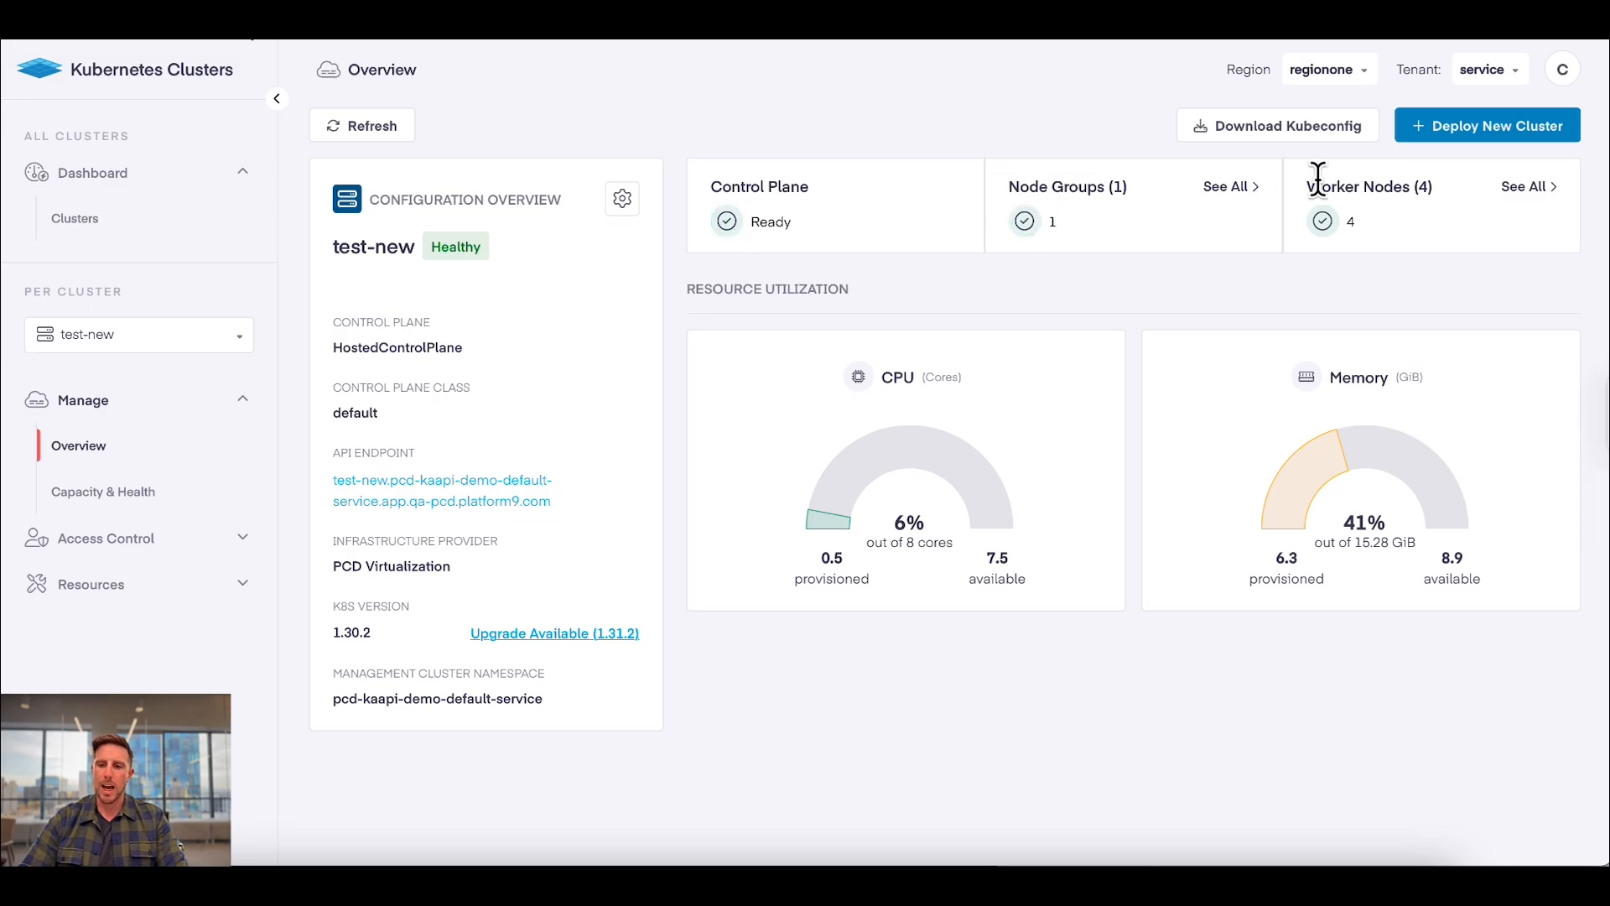
pyautogui.click(1536, 189)
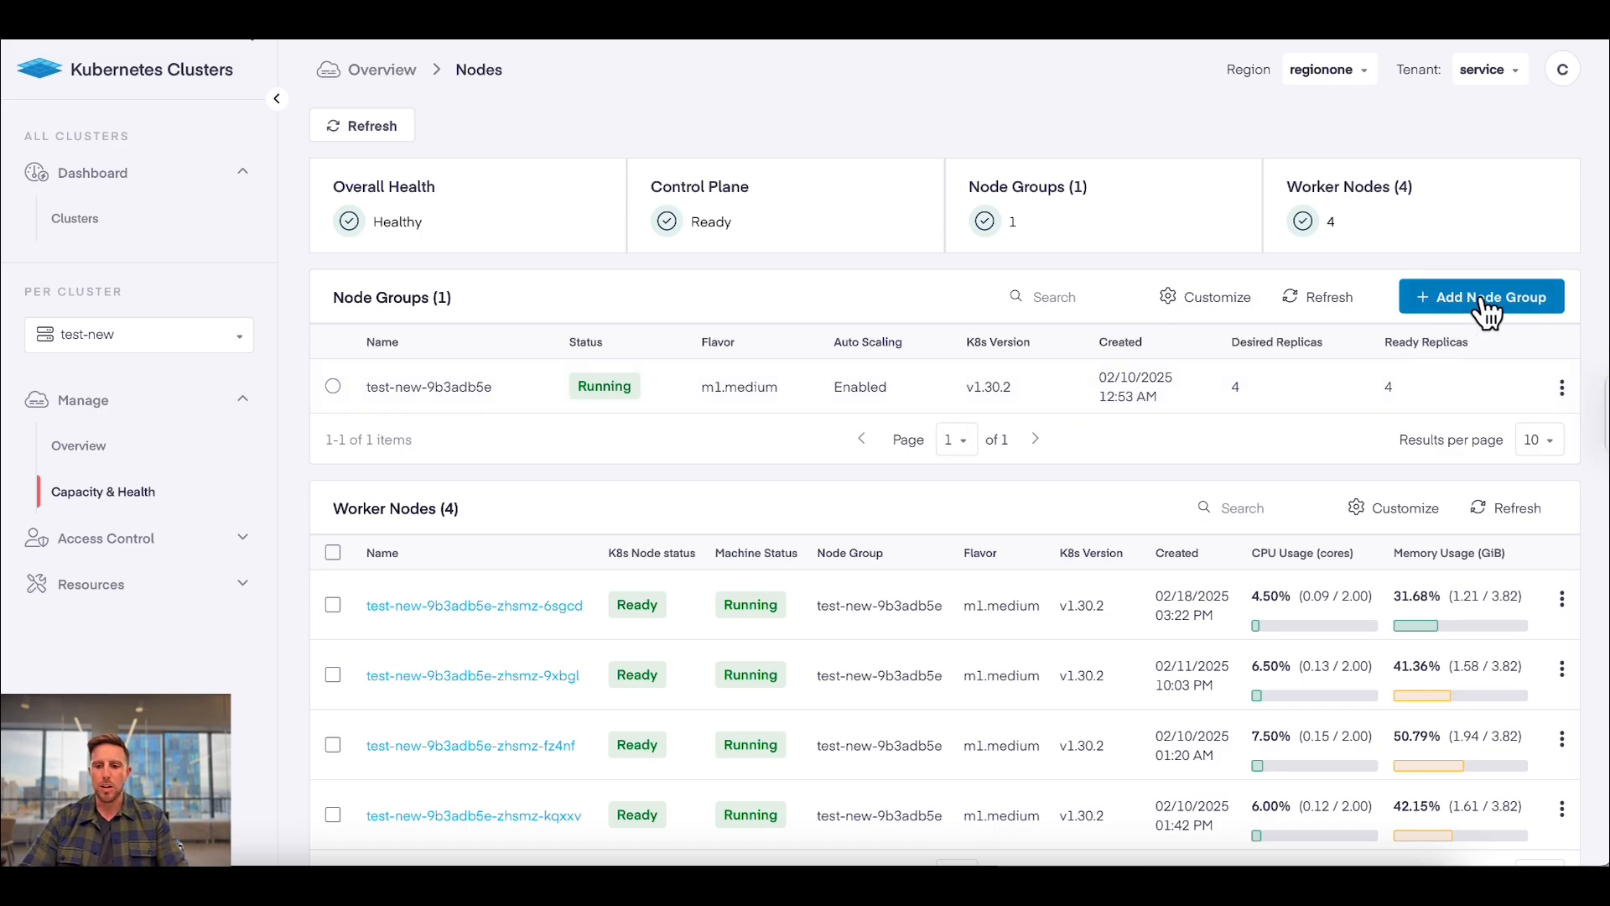
pyautogui.click(1426, 300)
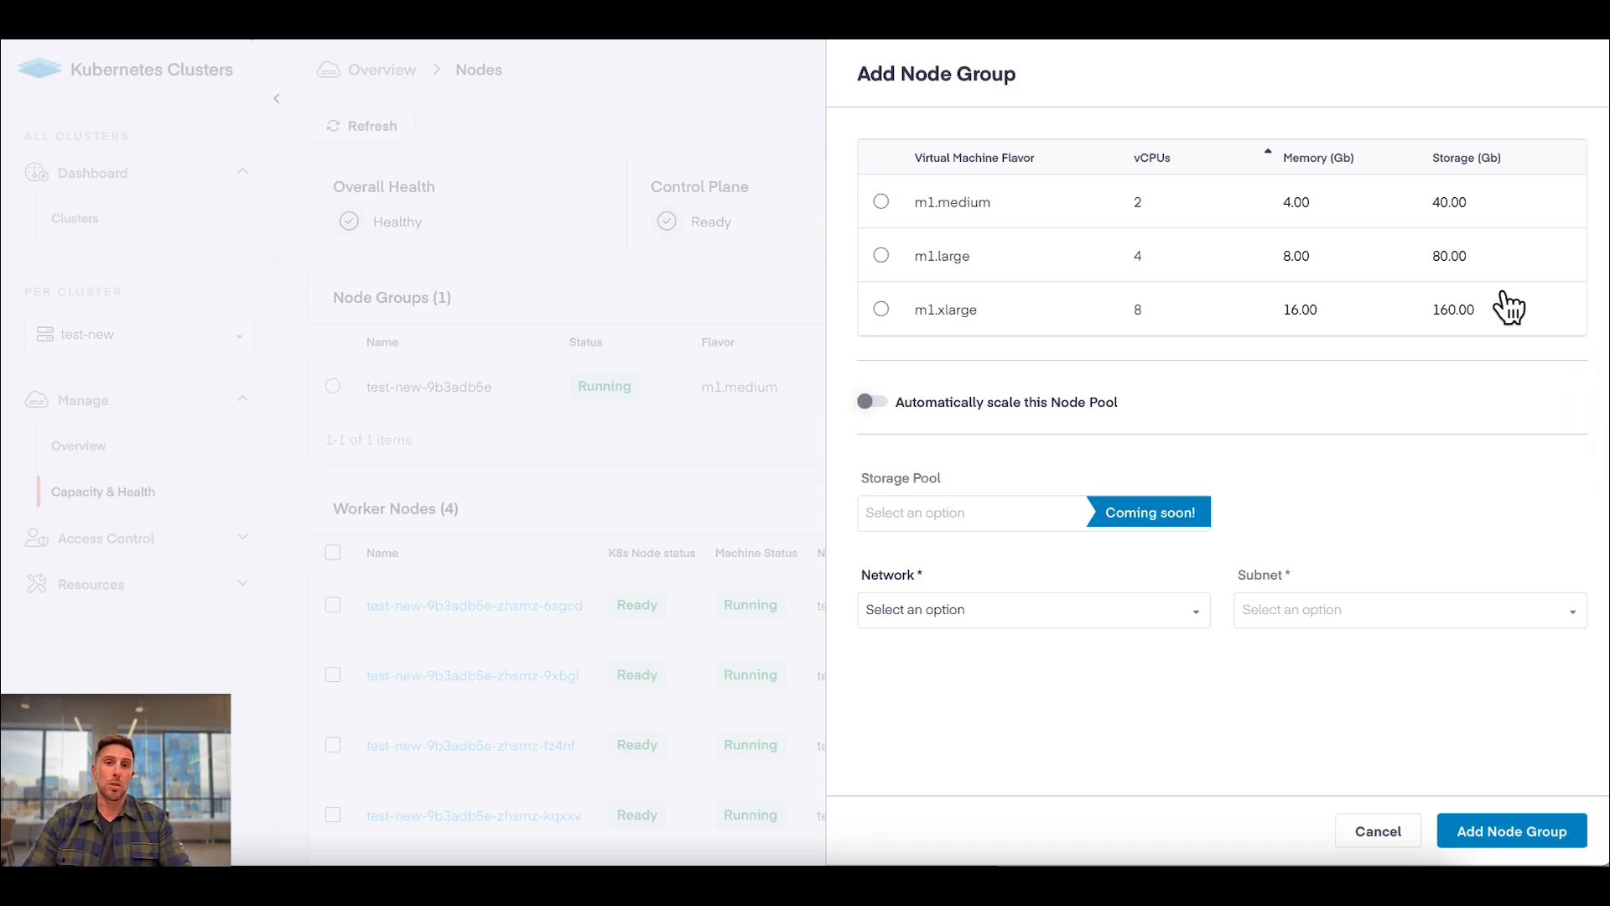
pyautogui.click(802, 137)
# Step: Edit the test-new node group to 2 desired nodes and a maximum of 3, and save the changes
pyautogui.click(1565, 396)
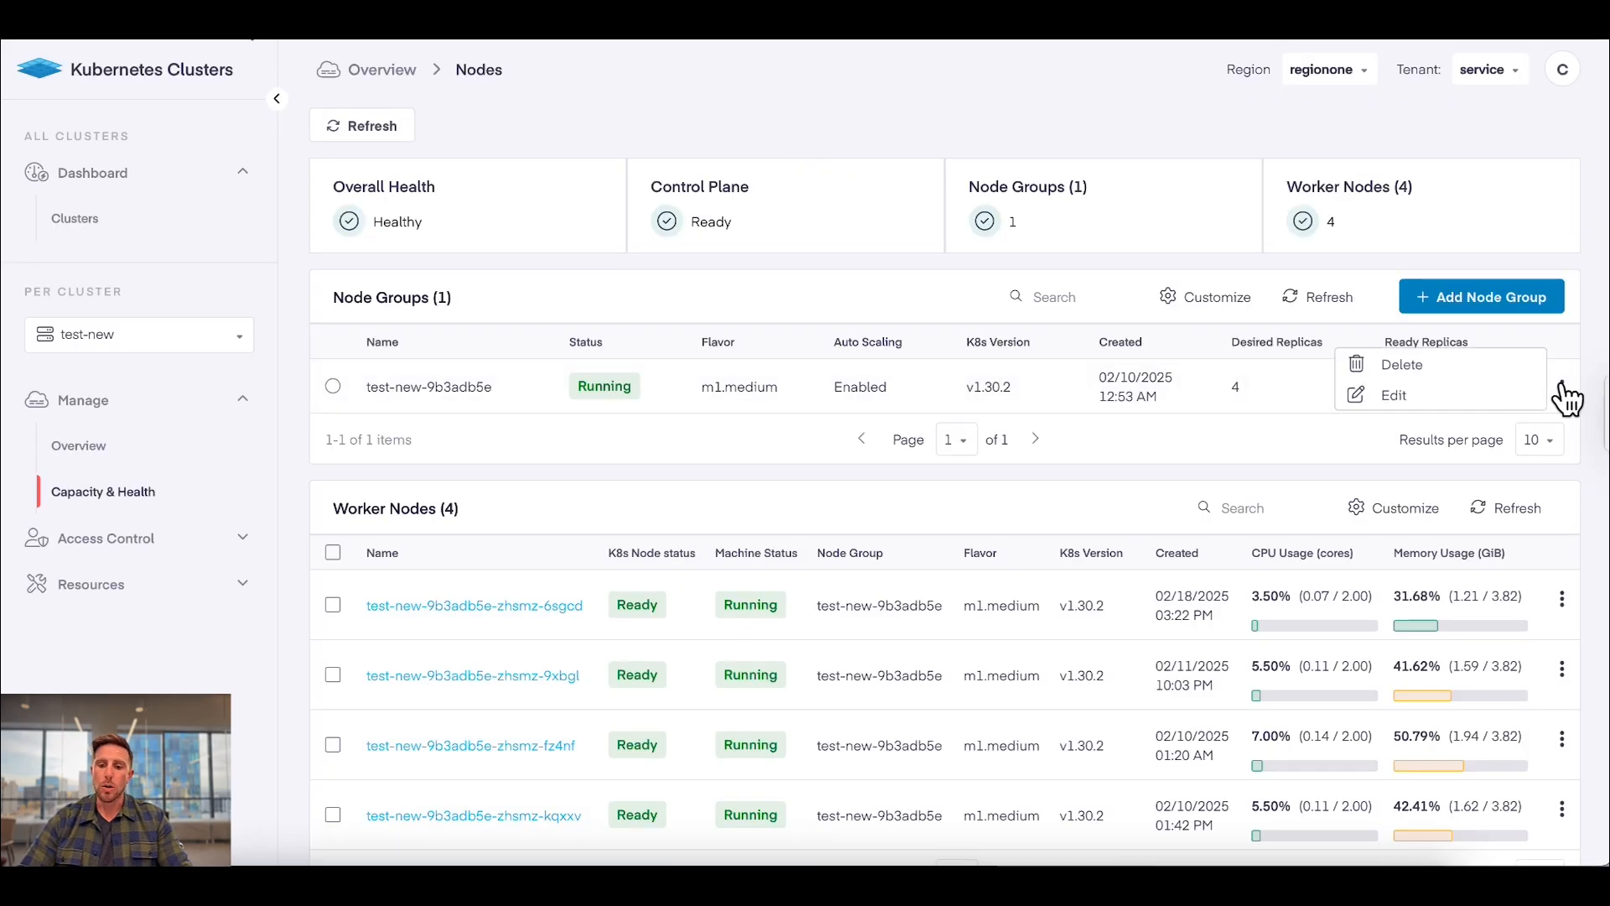
pyautogui.click(1416, 401)
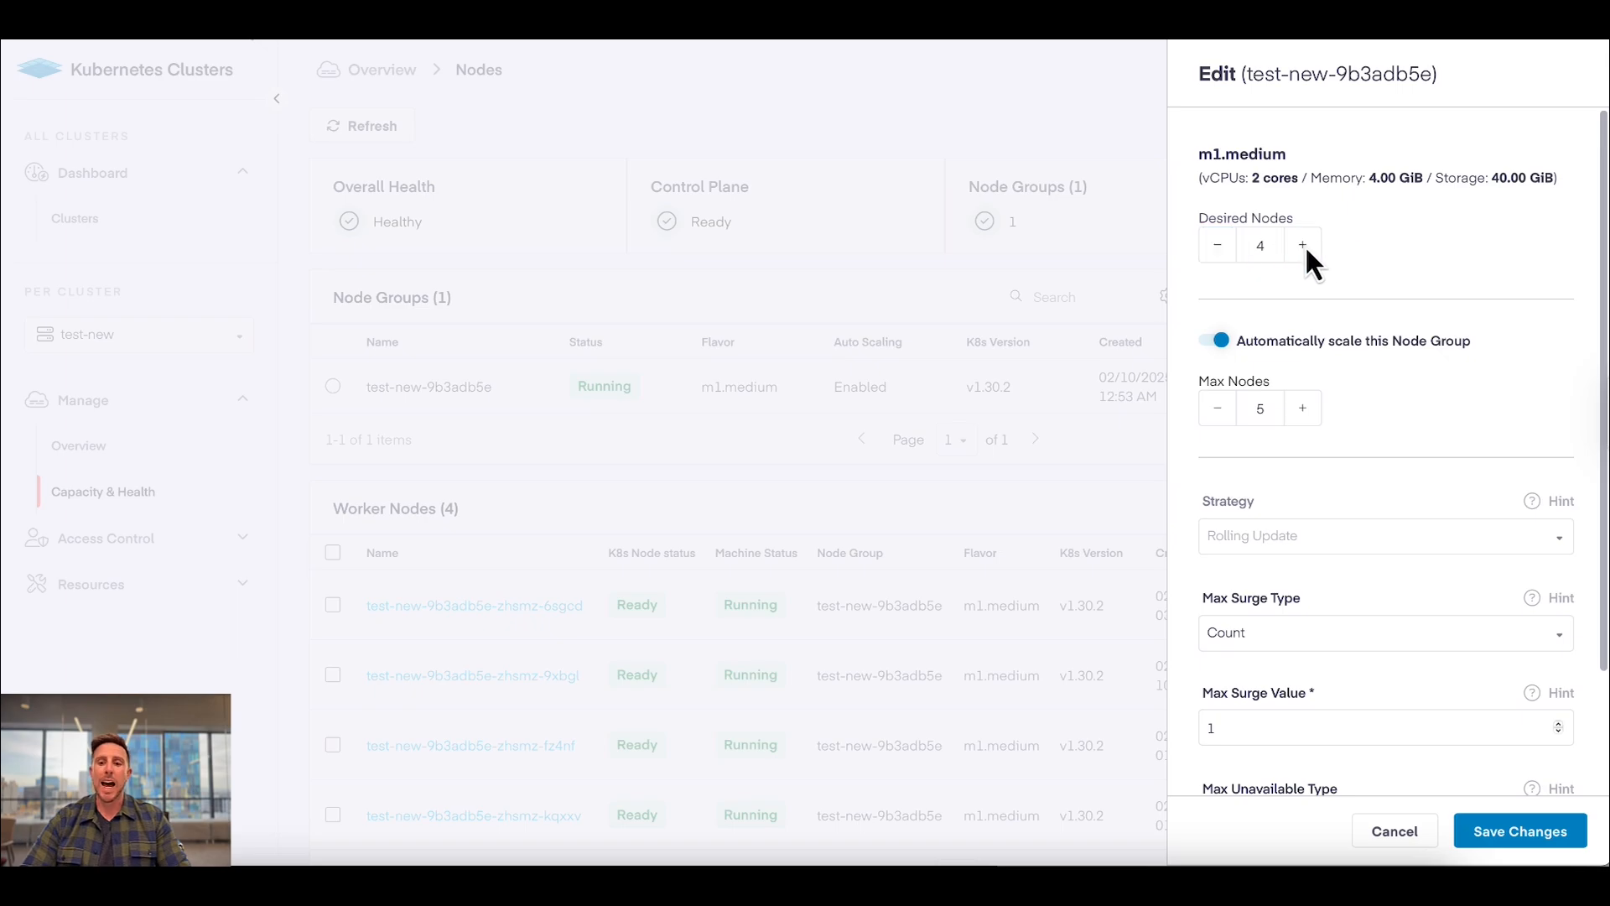
pyautogui.click(1225, 250)
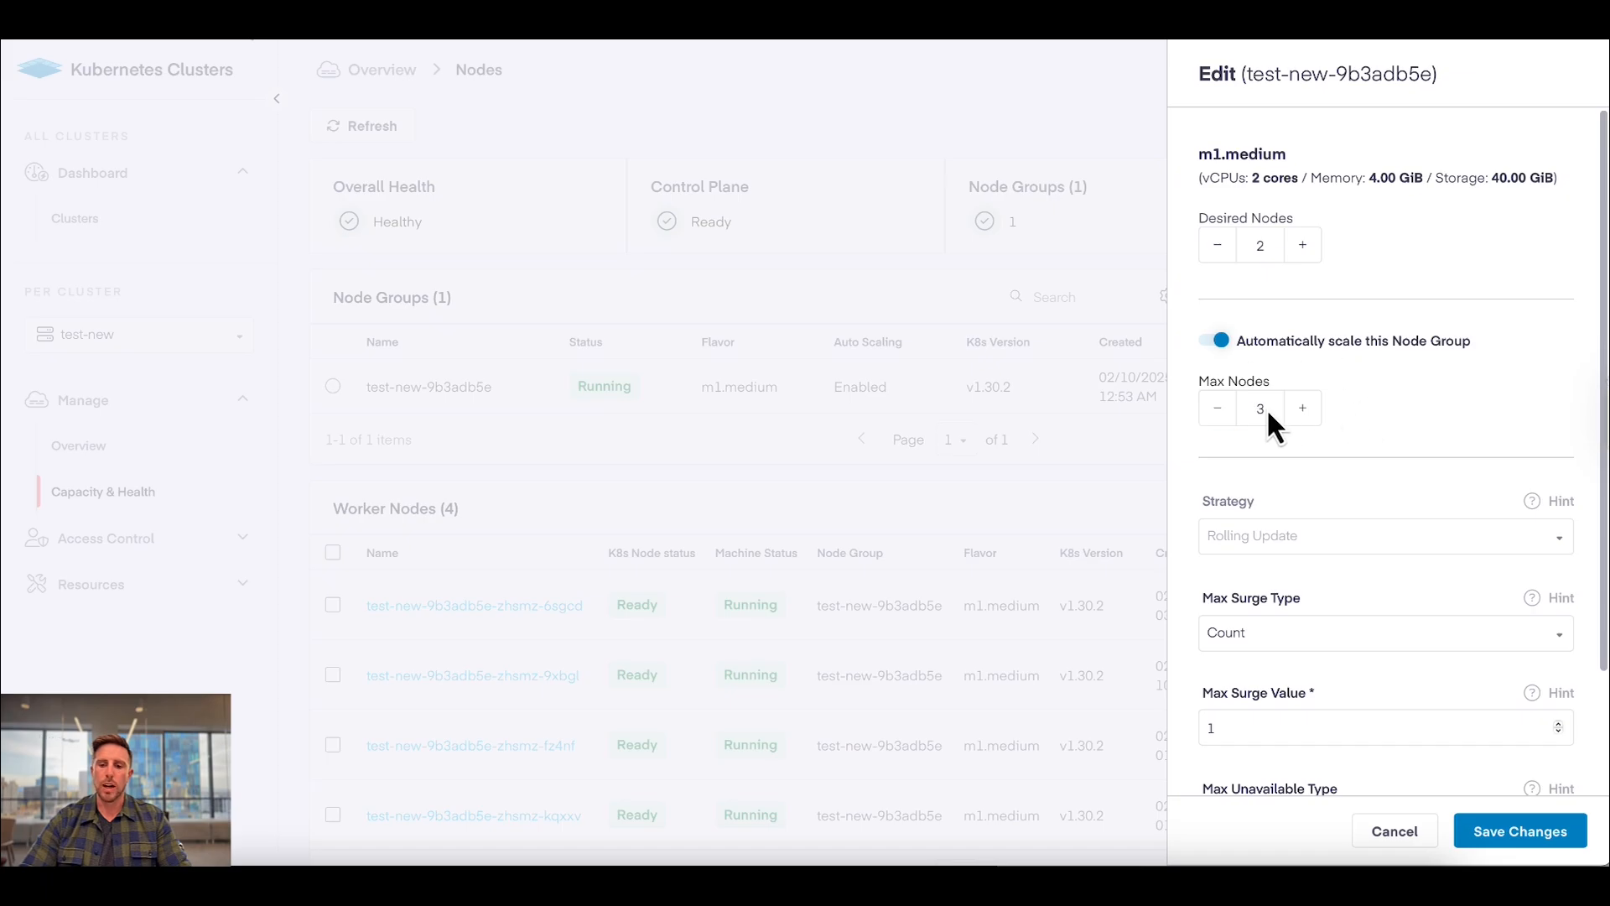
pyautogui.scroll(-2, 1325, 436)
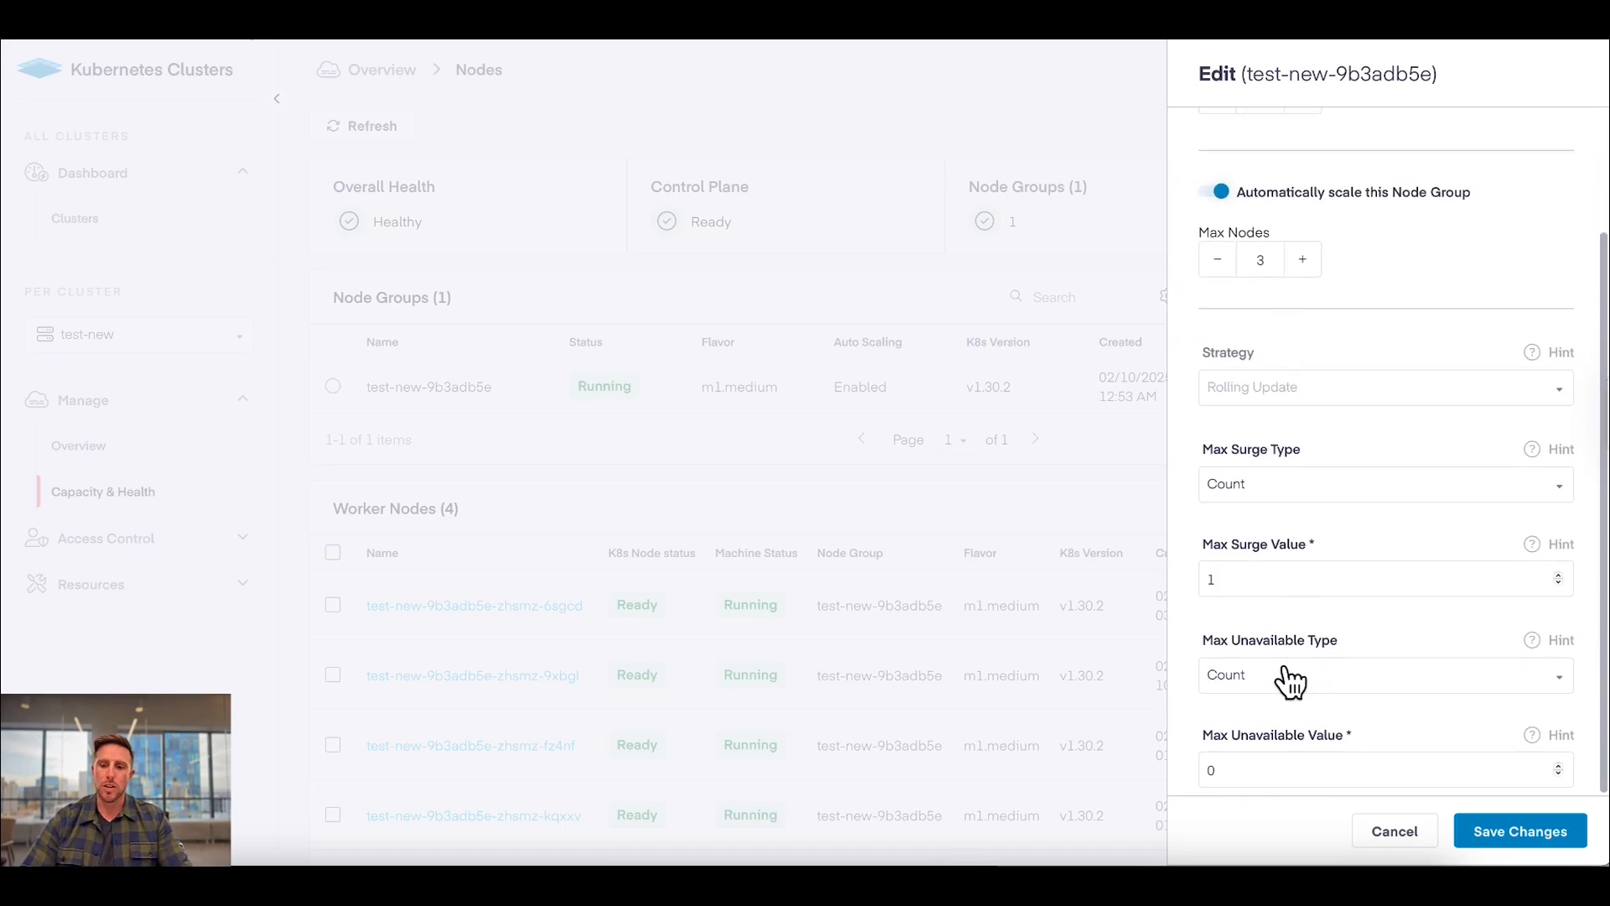
pyautogui.click(1542, 839)
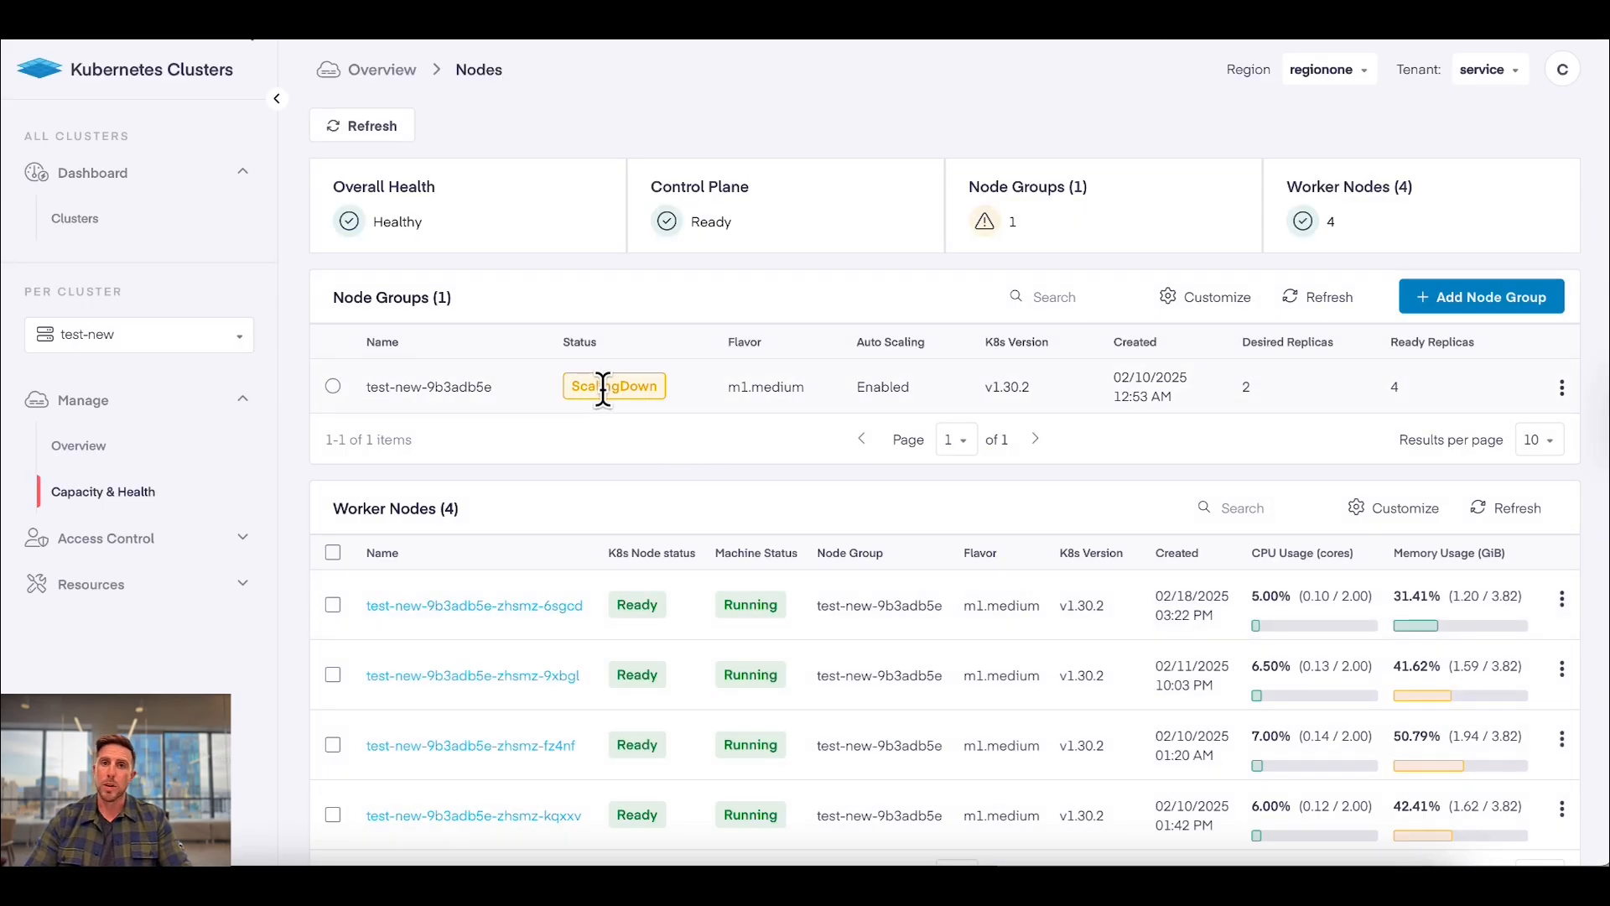
# Step: Open the virtual machine behind the worker node ending in 9xbgl and look through the list of all VM instances
pyautogui.scroll(-1, 596, 656)
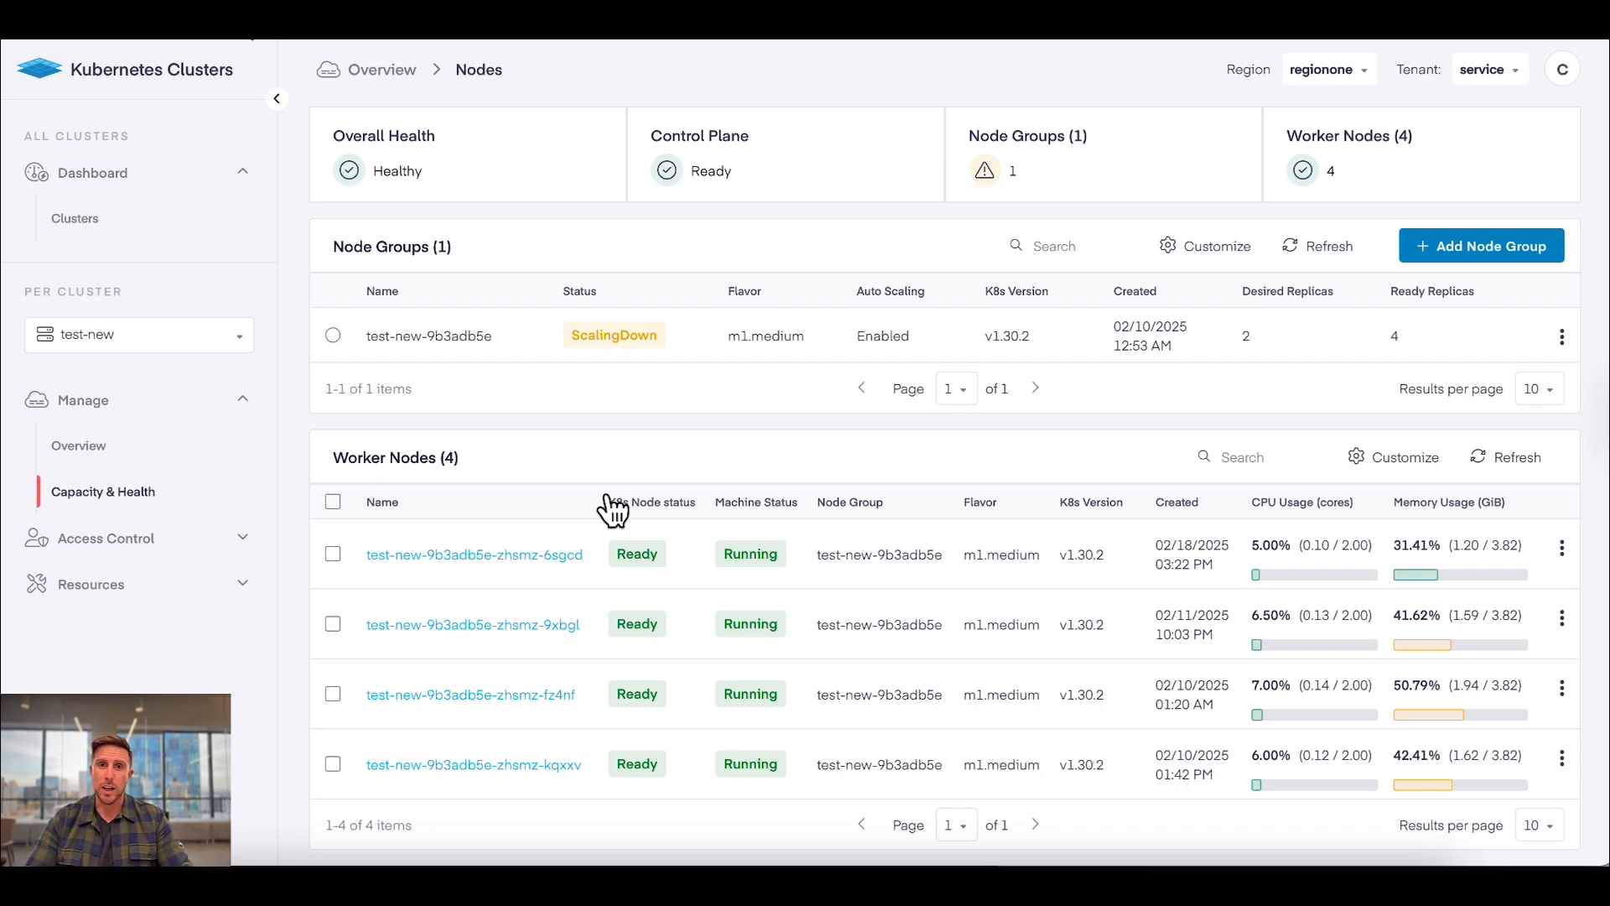
pyautogui.click(421, 625)
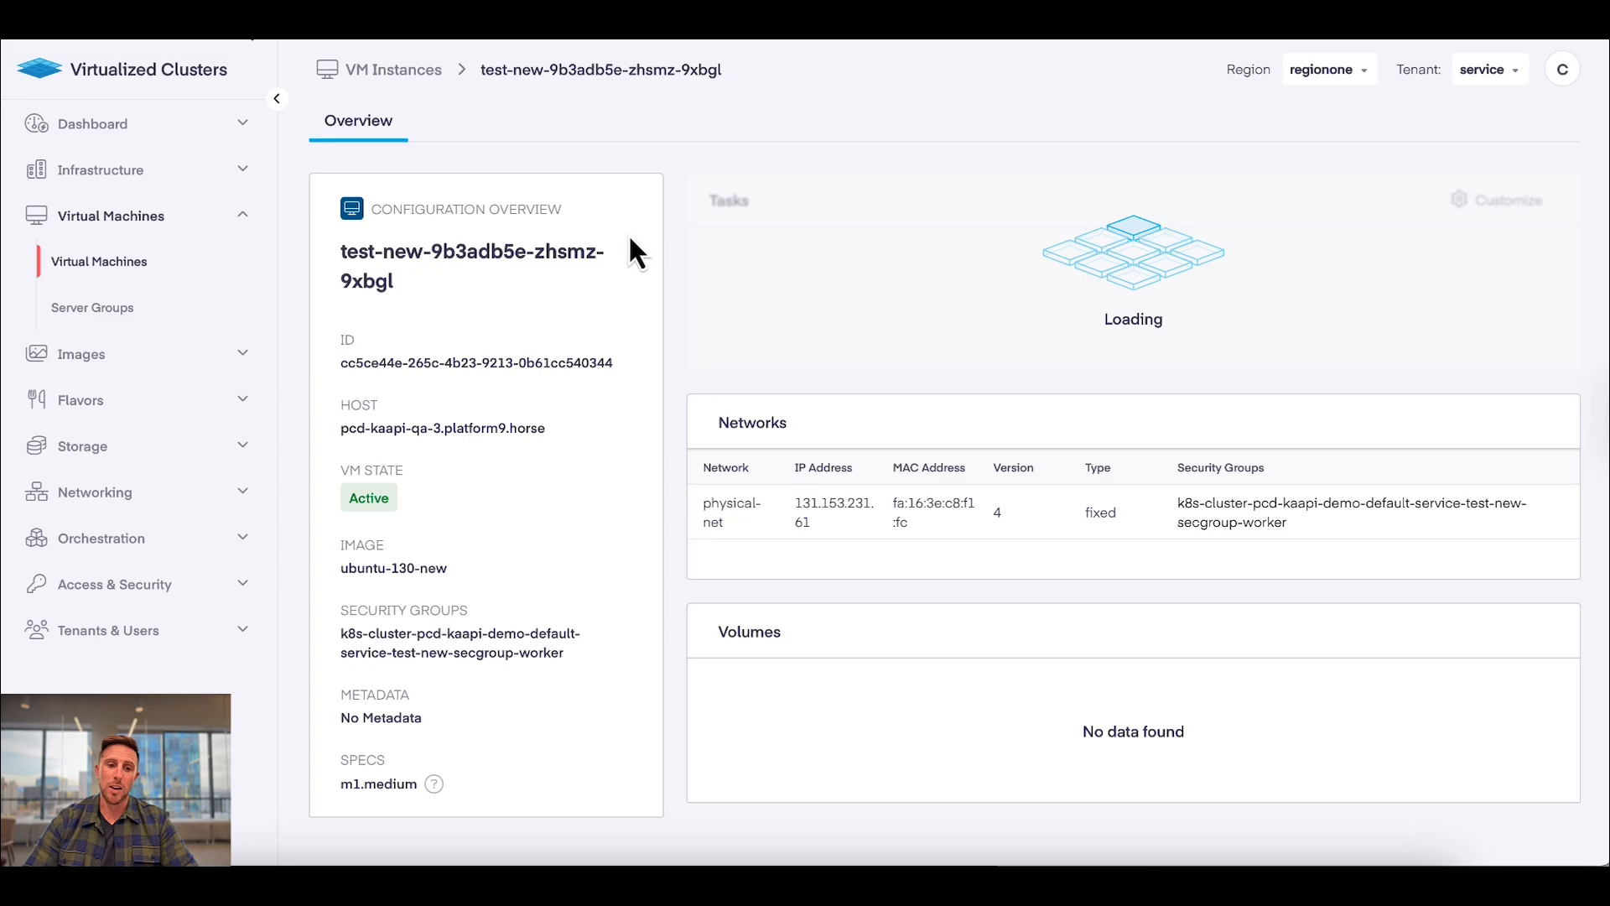
pyautogui.click(389, 67)
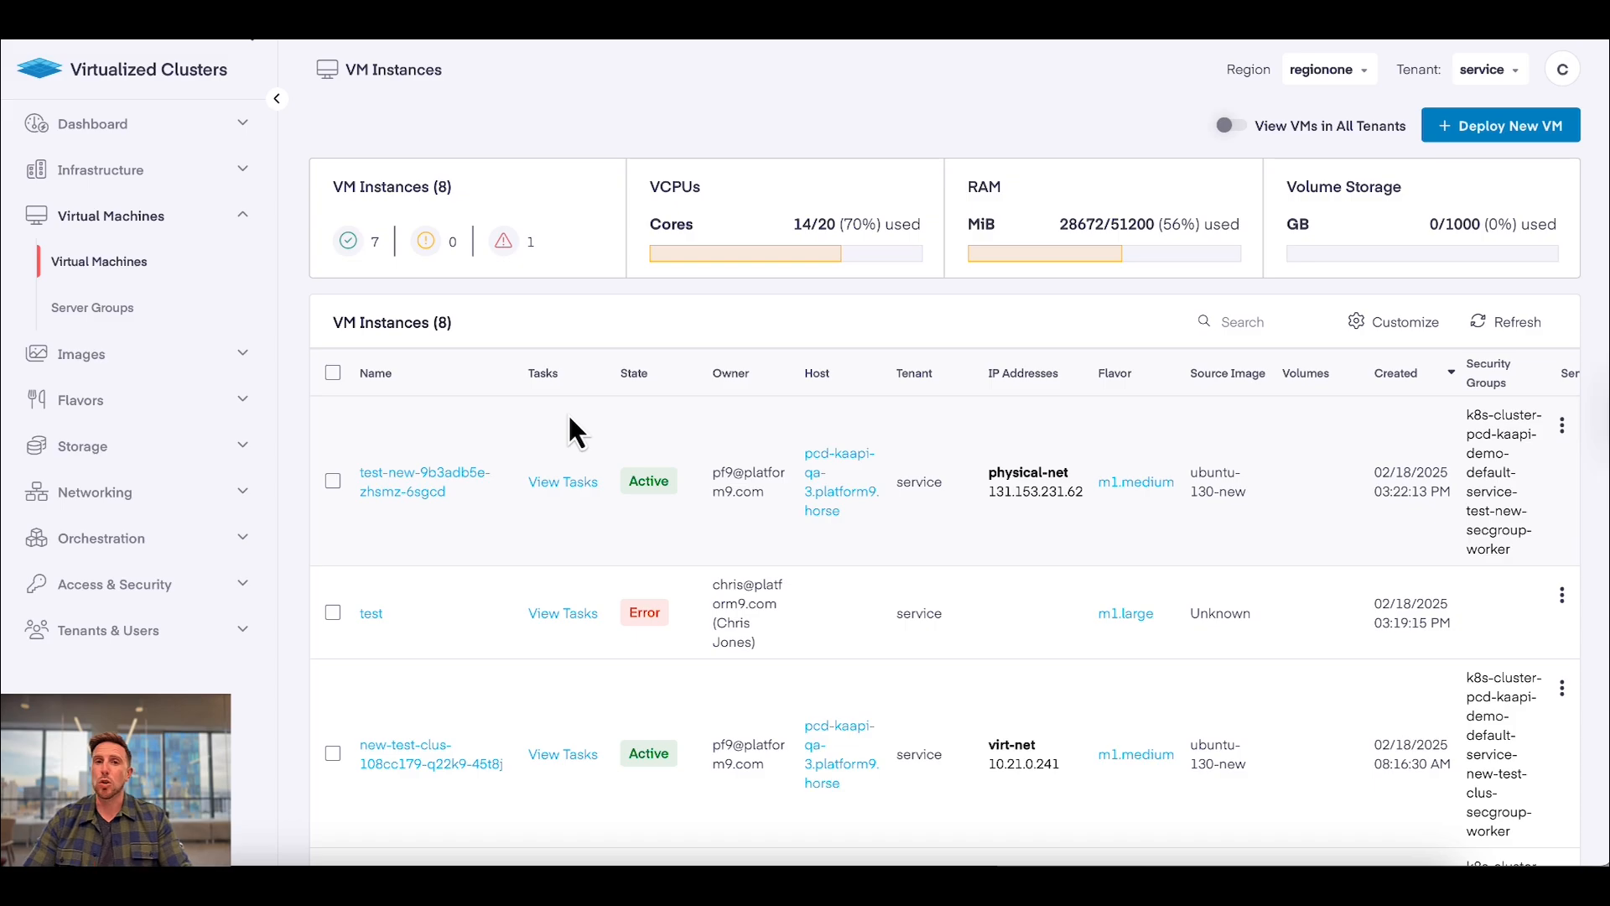
pyautogui.scroll(-8, 676, 687)
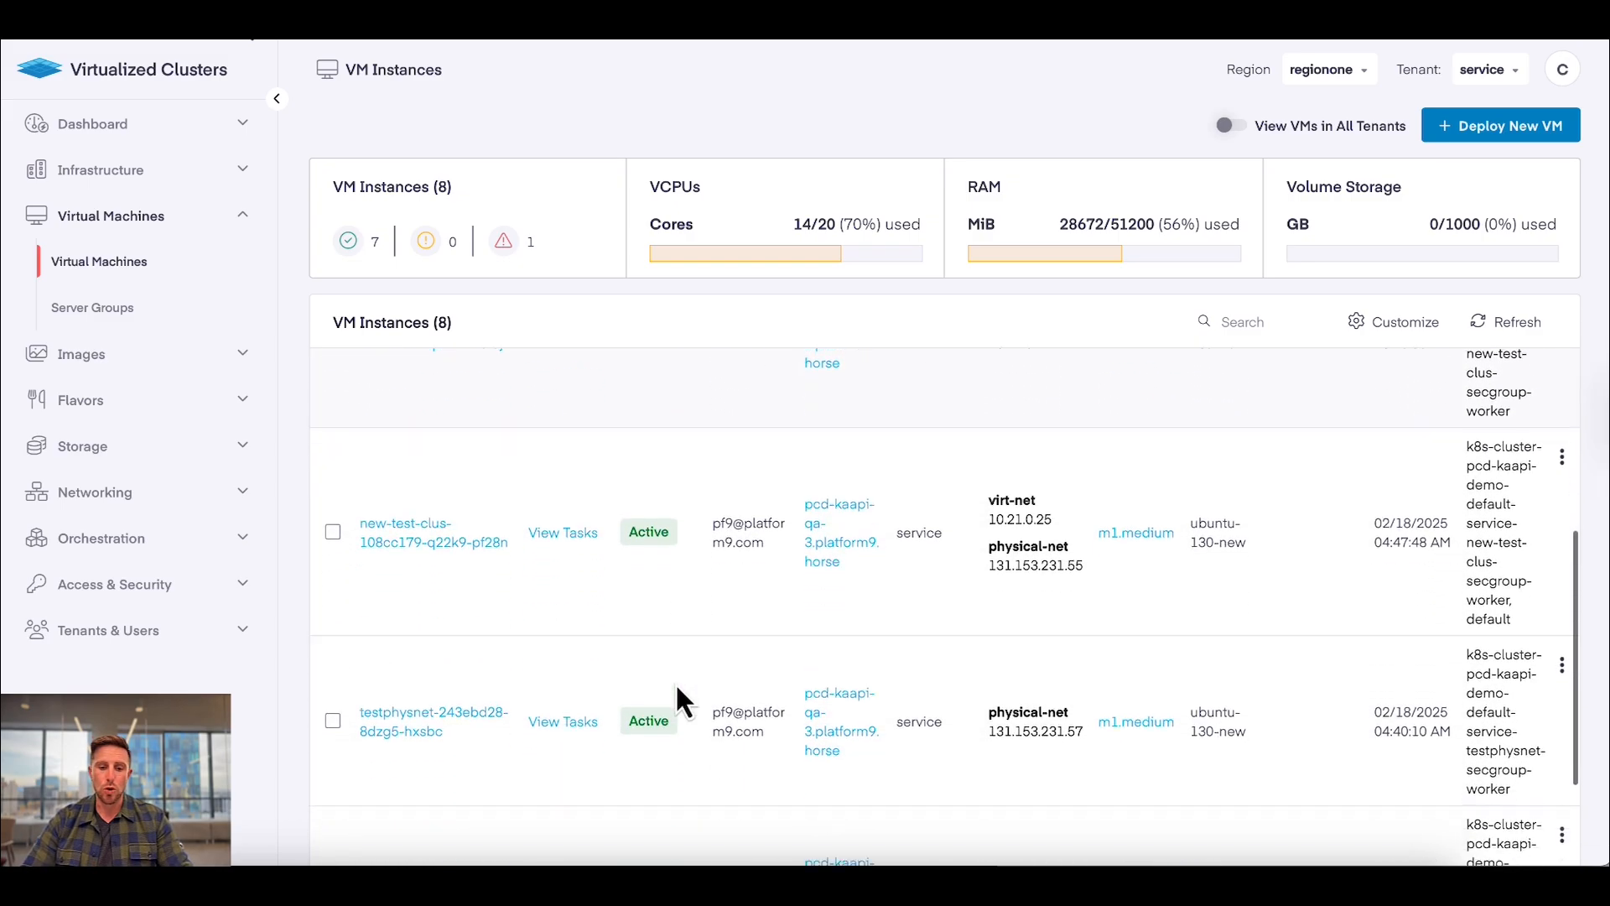
pyautogui.scroll(5, 677, 688)
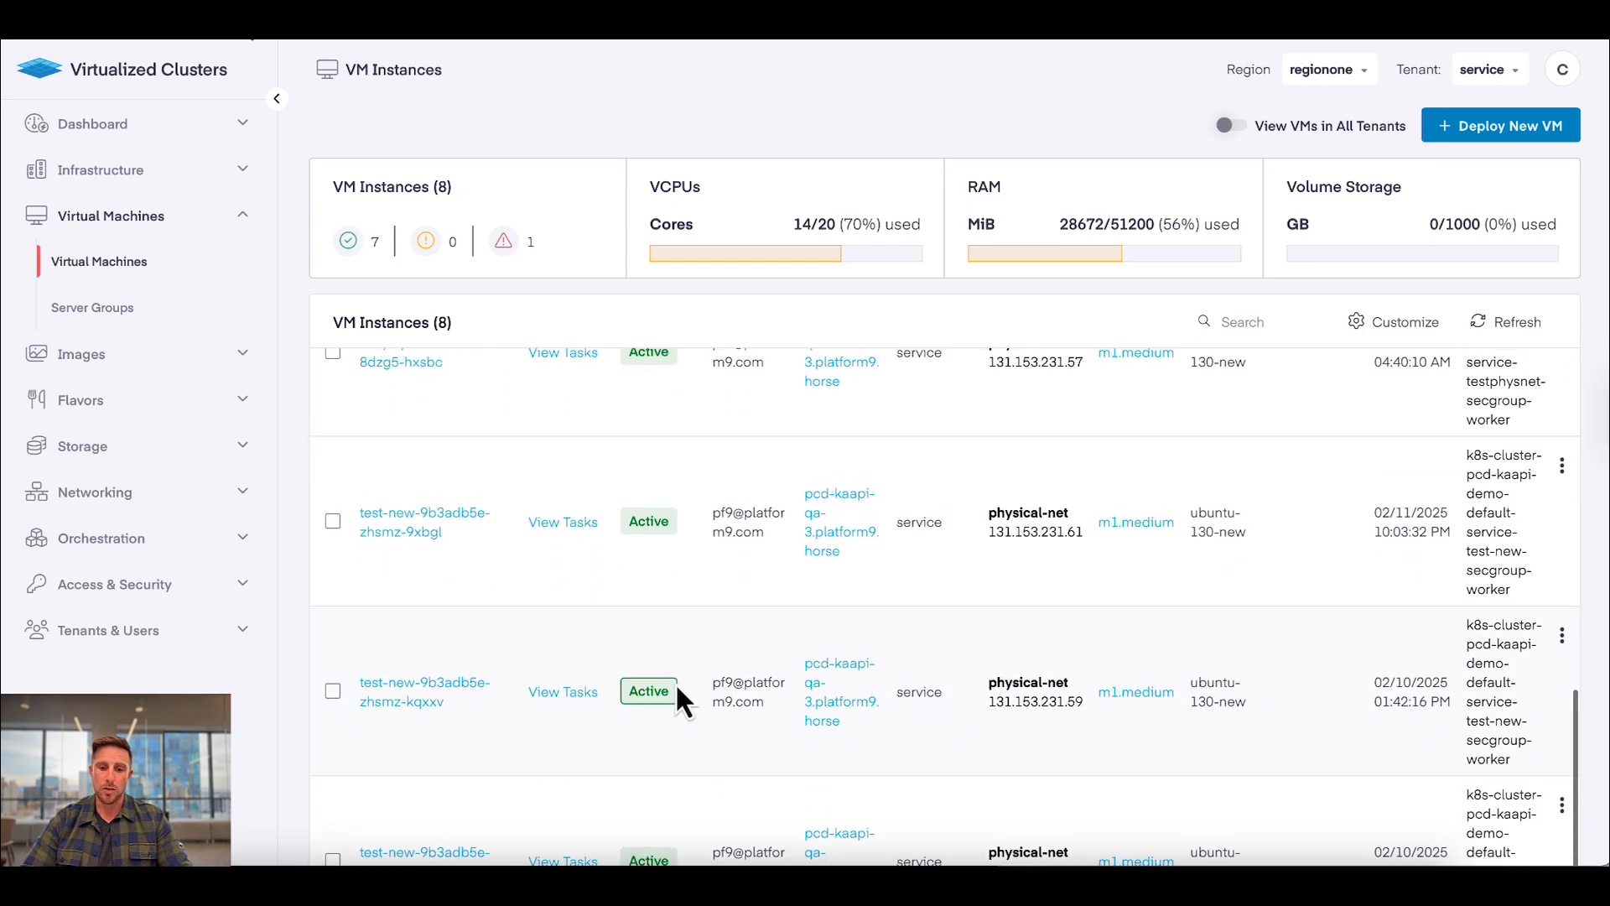
pyautogui.scroll(-1, 681, 700)
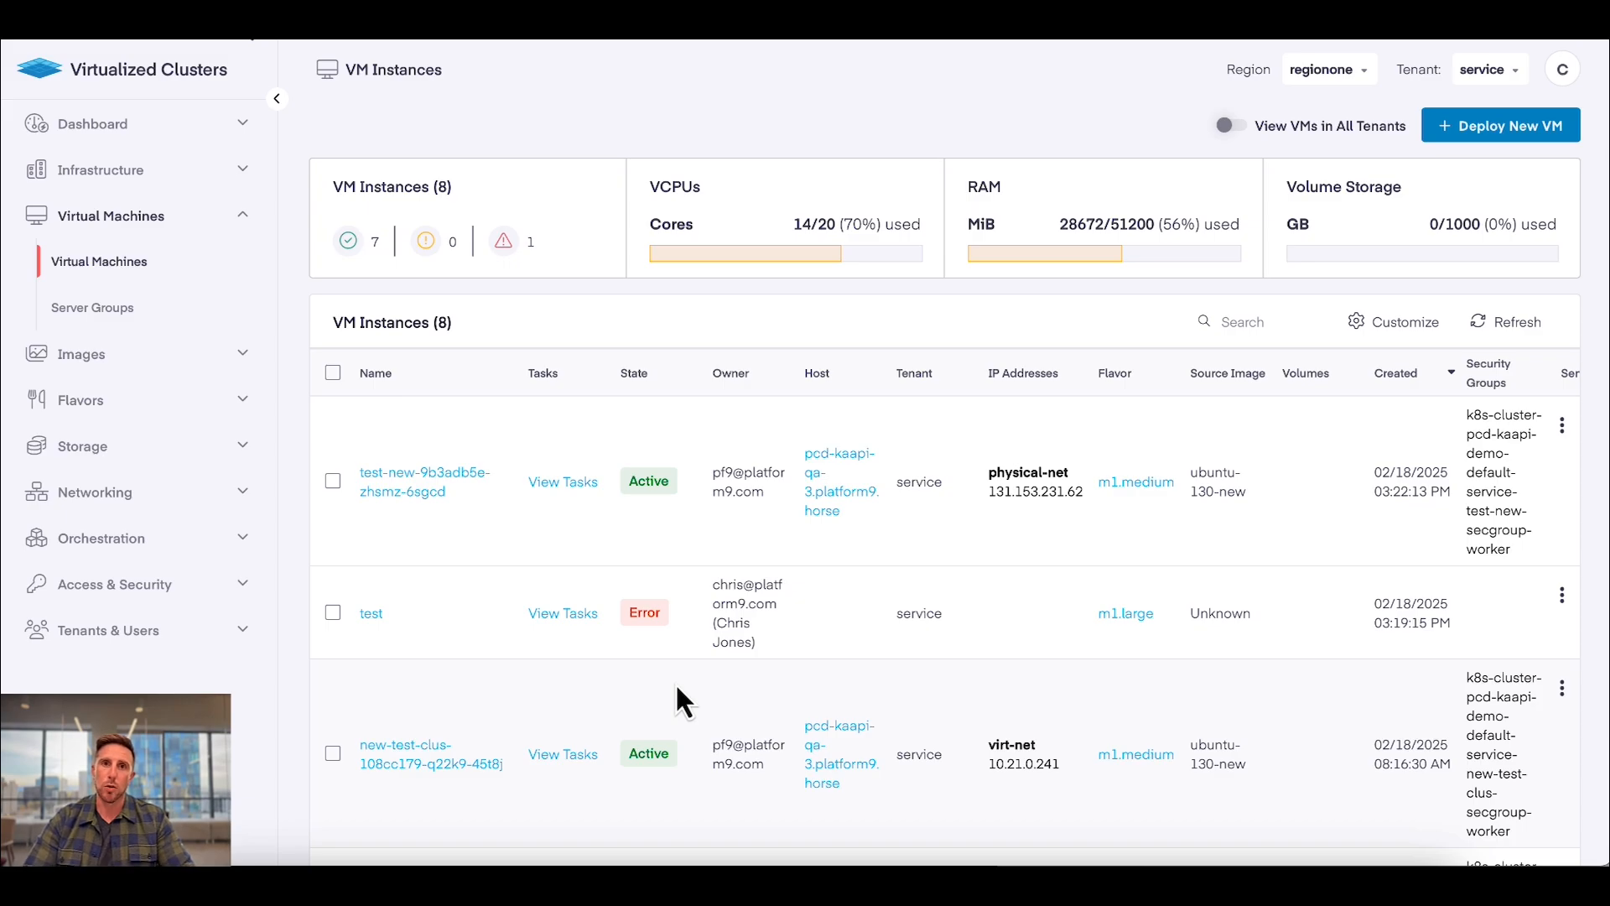
# Step: Switch from the virtualized clusters area to the list of Kubernetes clusters
pyautogui.click(220, 77)
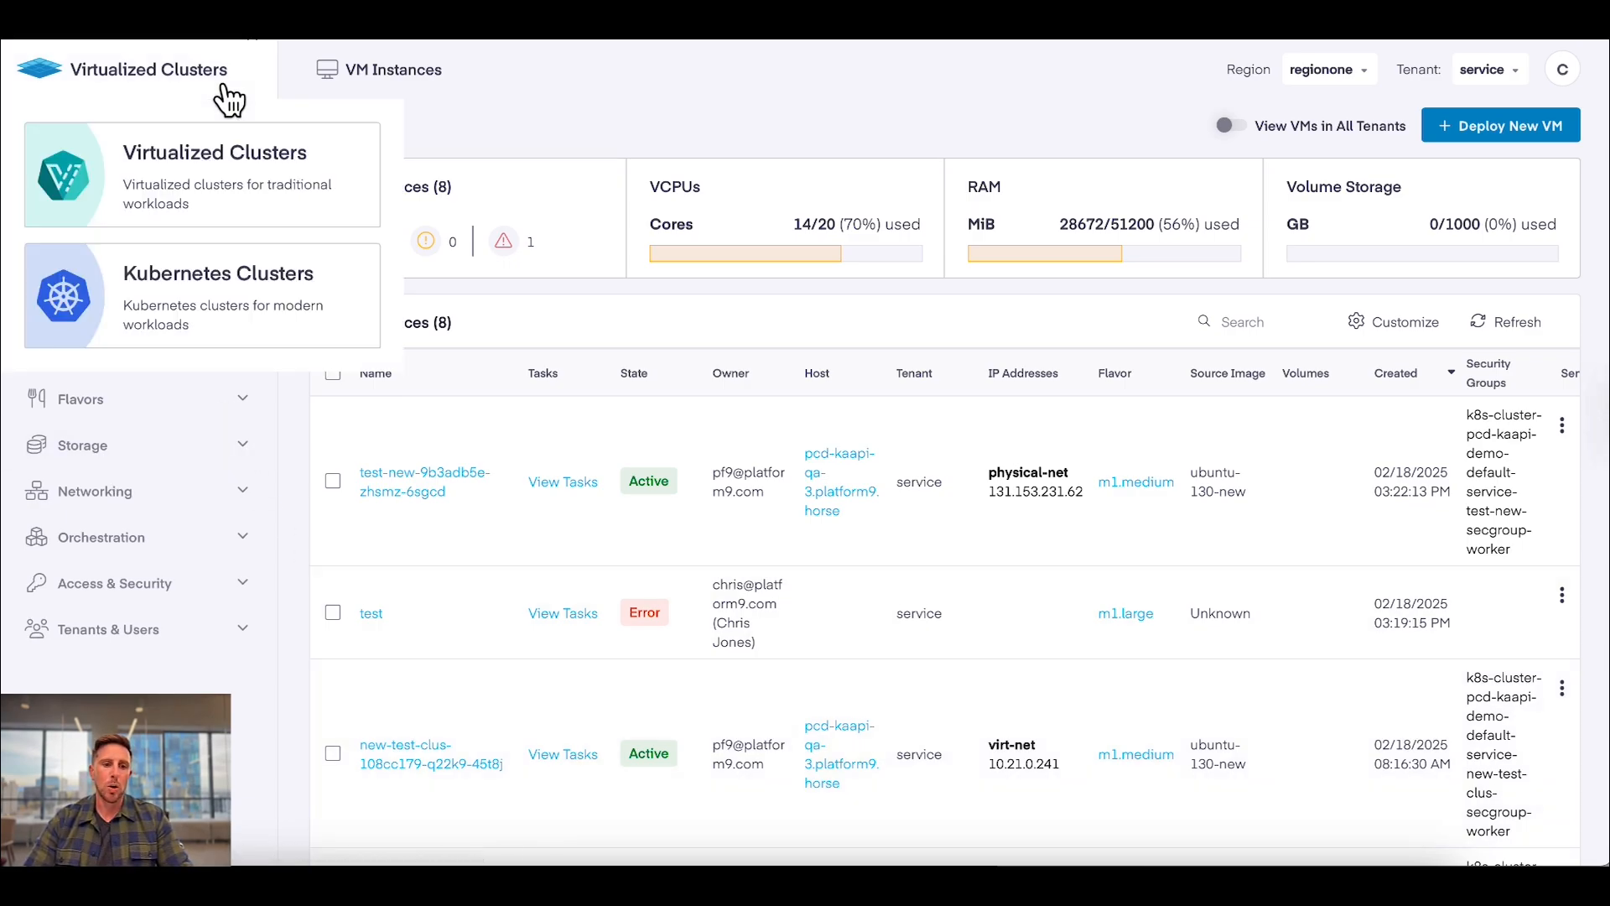
pyautogui.click(216, 152)
pyautogui.click(200, 81)
pyautogui.click(273, 309)
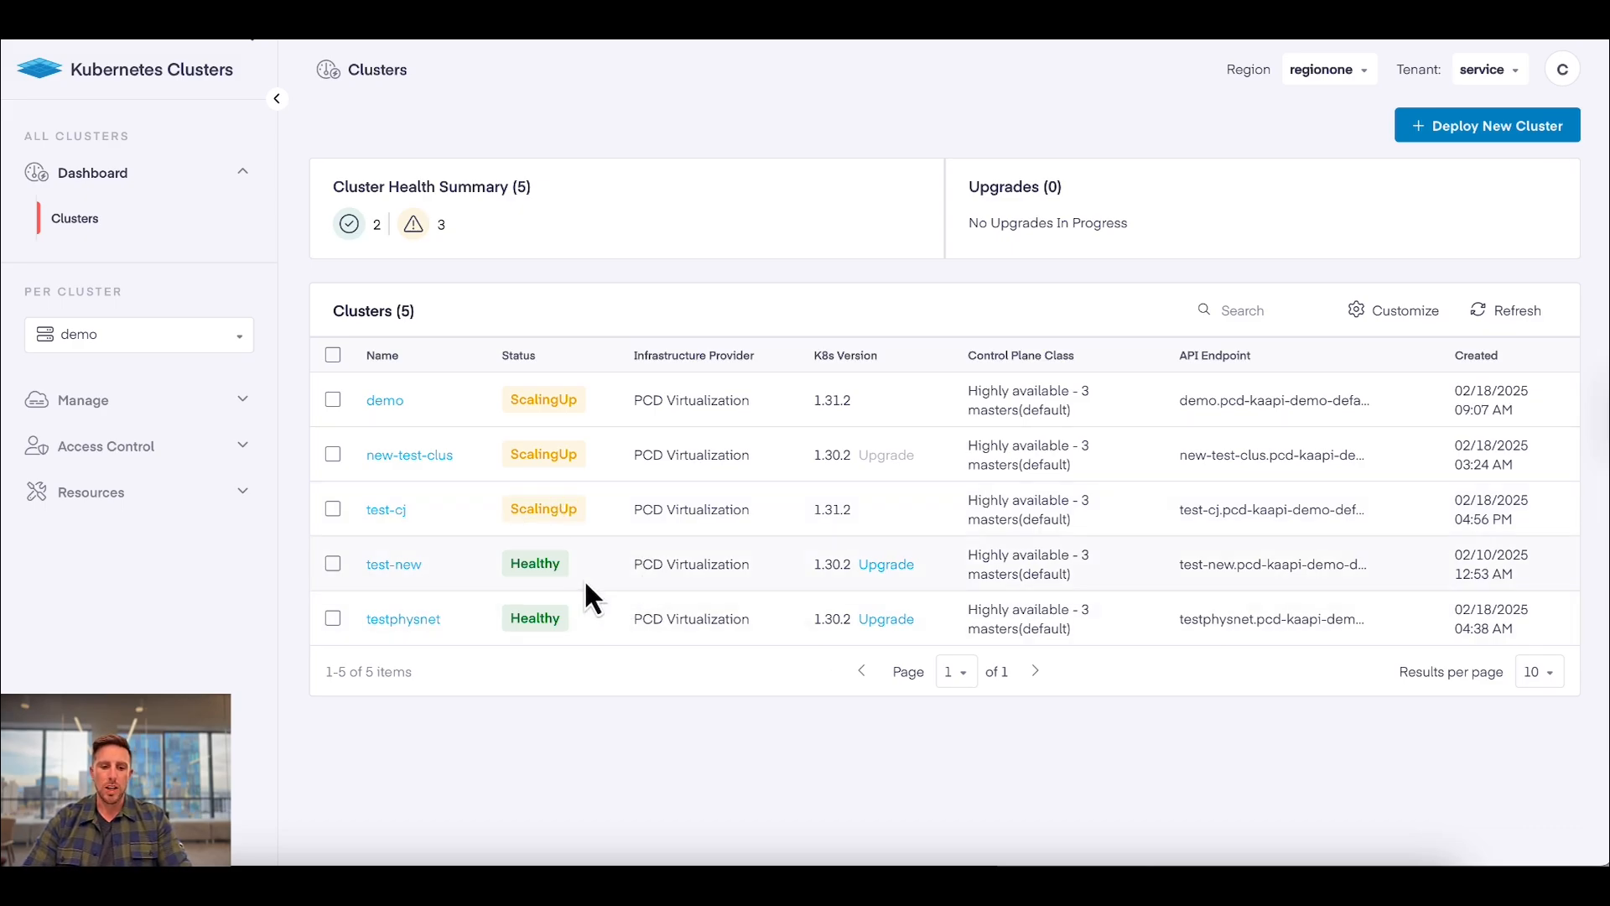
# Step: Open the upgrade page of the test-new cluster and check the available Kubernetes upgrade versions, keeping 1.31.2 selected
pyautogui.click(904, 564)
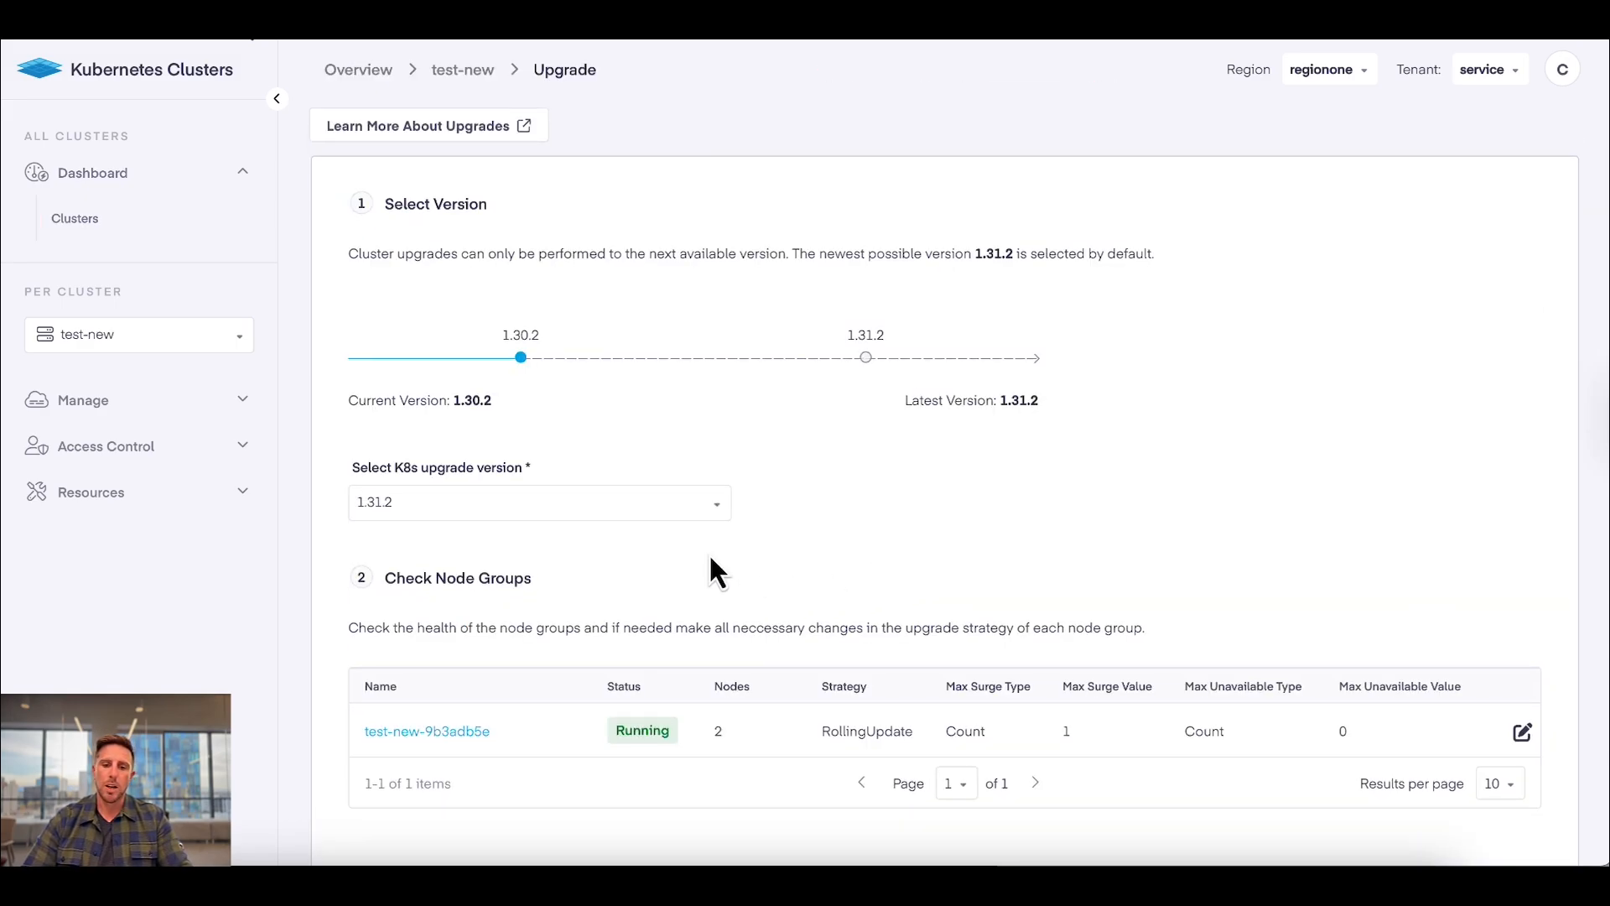
pyautogui.scroll(-2, 709, 563)
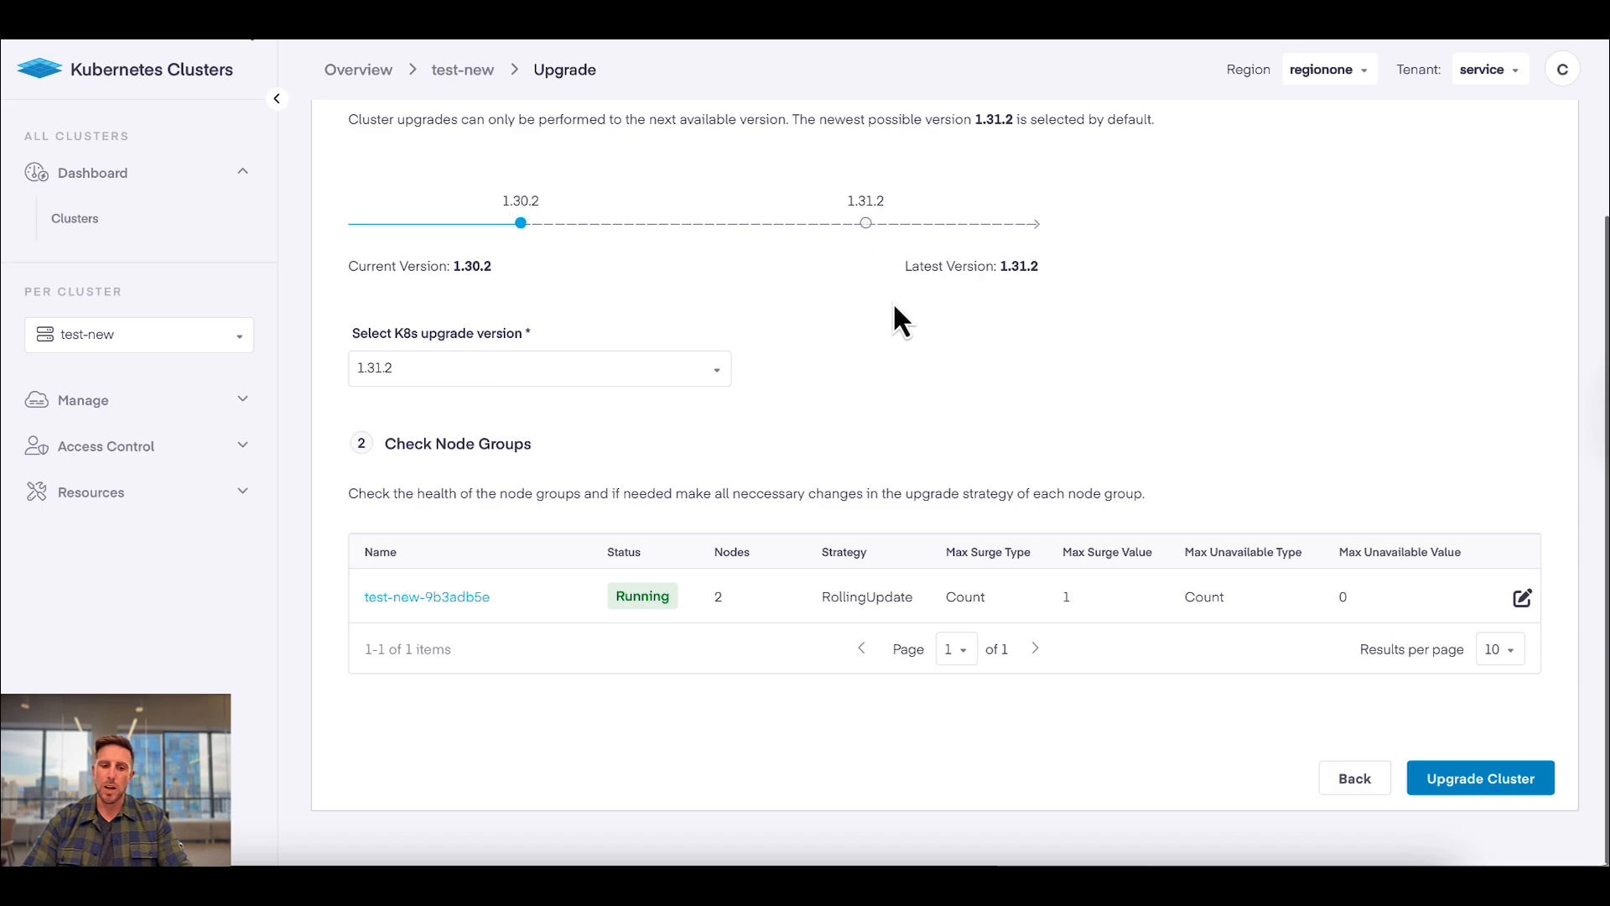
pyautogui.click(554, 369)
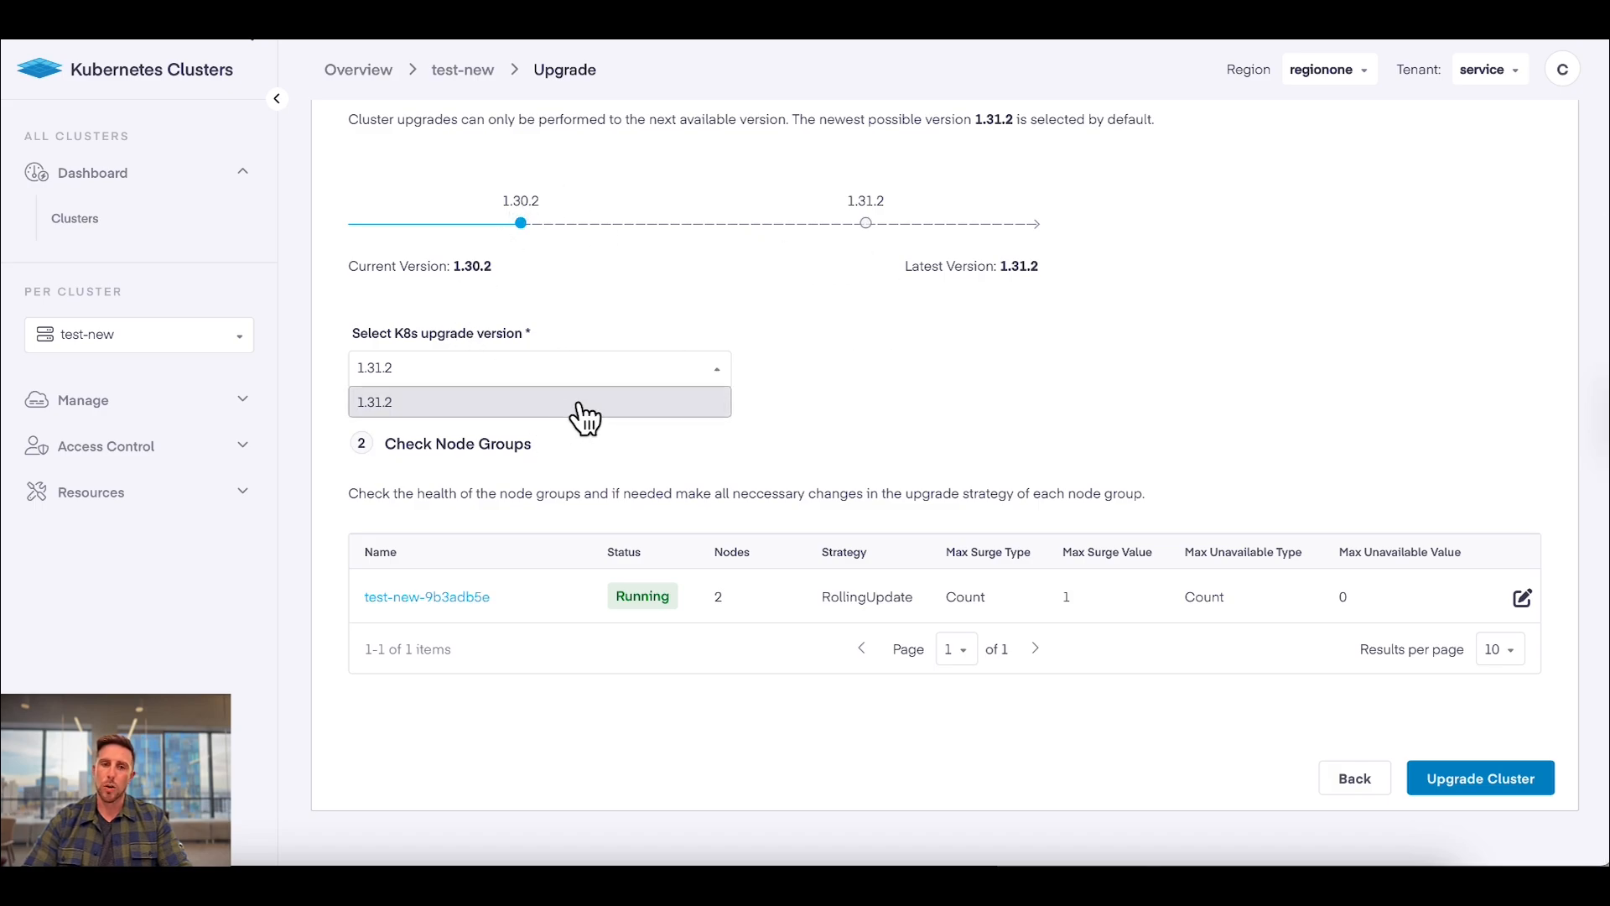
pyautogui.click(897, 414)
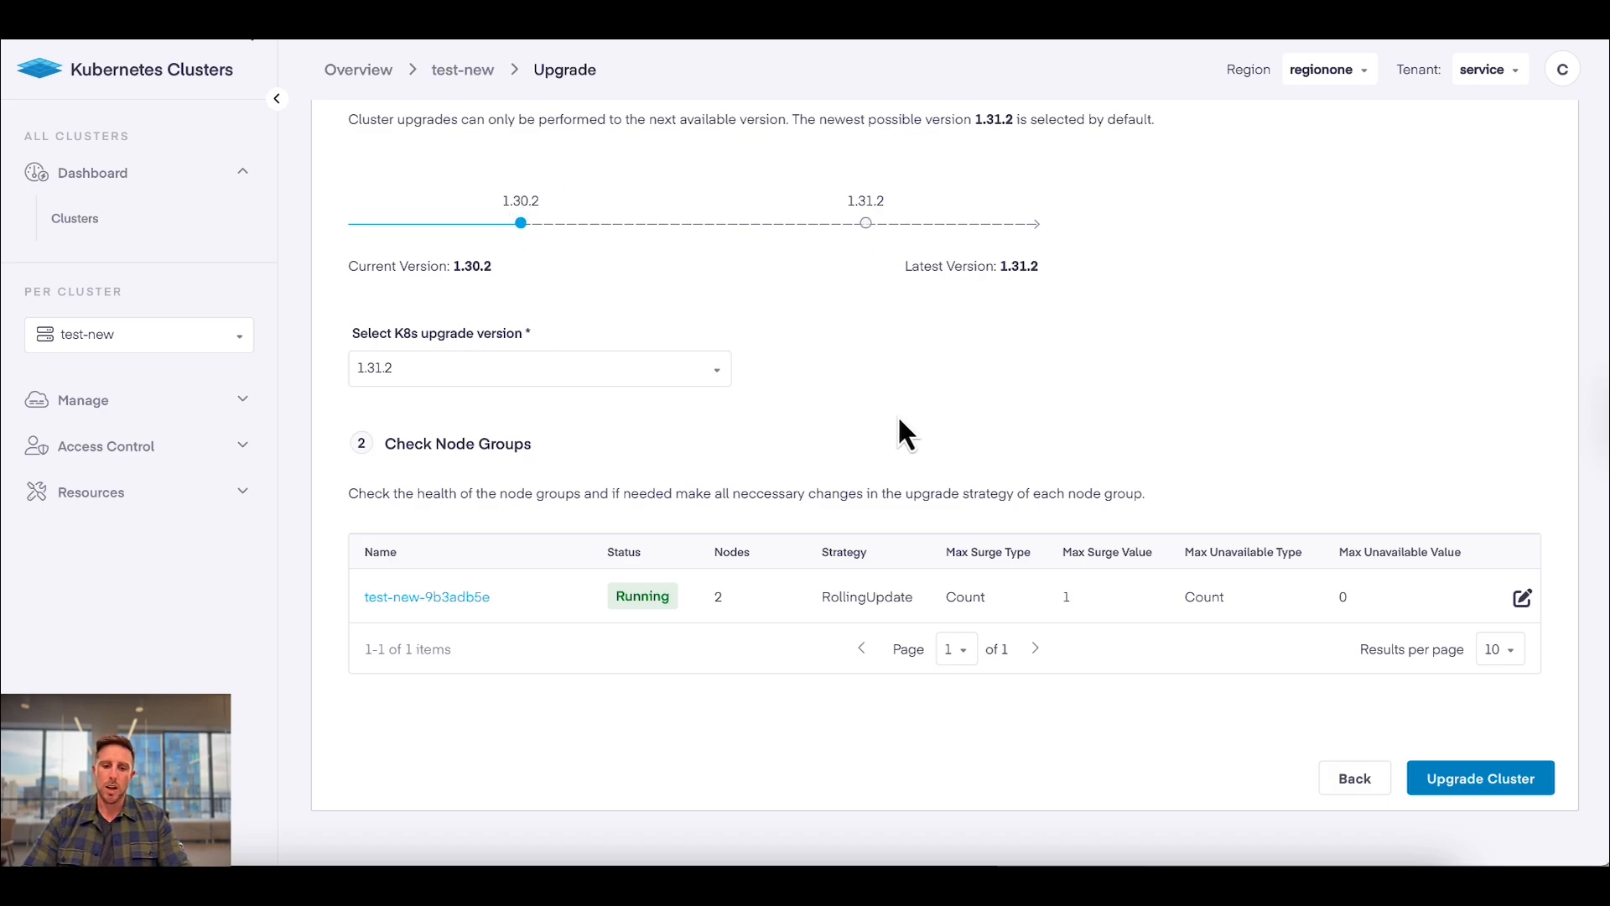
# Step: Review the test-new node group's upgrade strategy, save it without edits, and return to the clusters list without starting the upgrade
pyautogui.click(1523, 598)
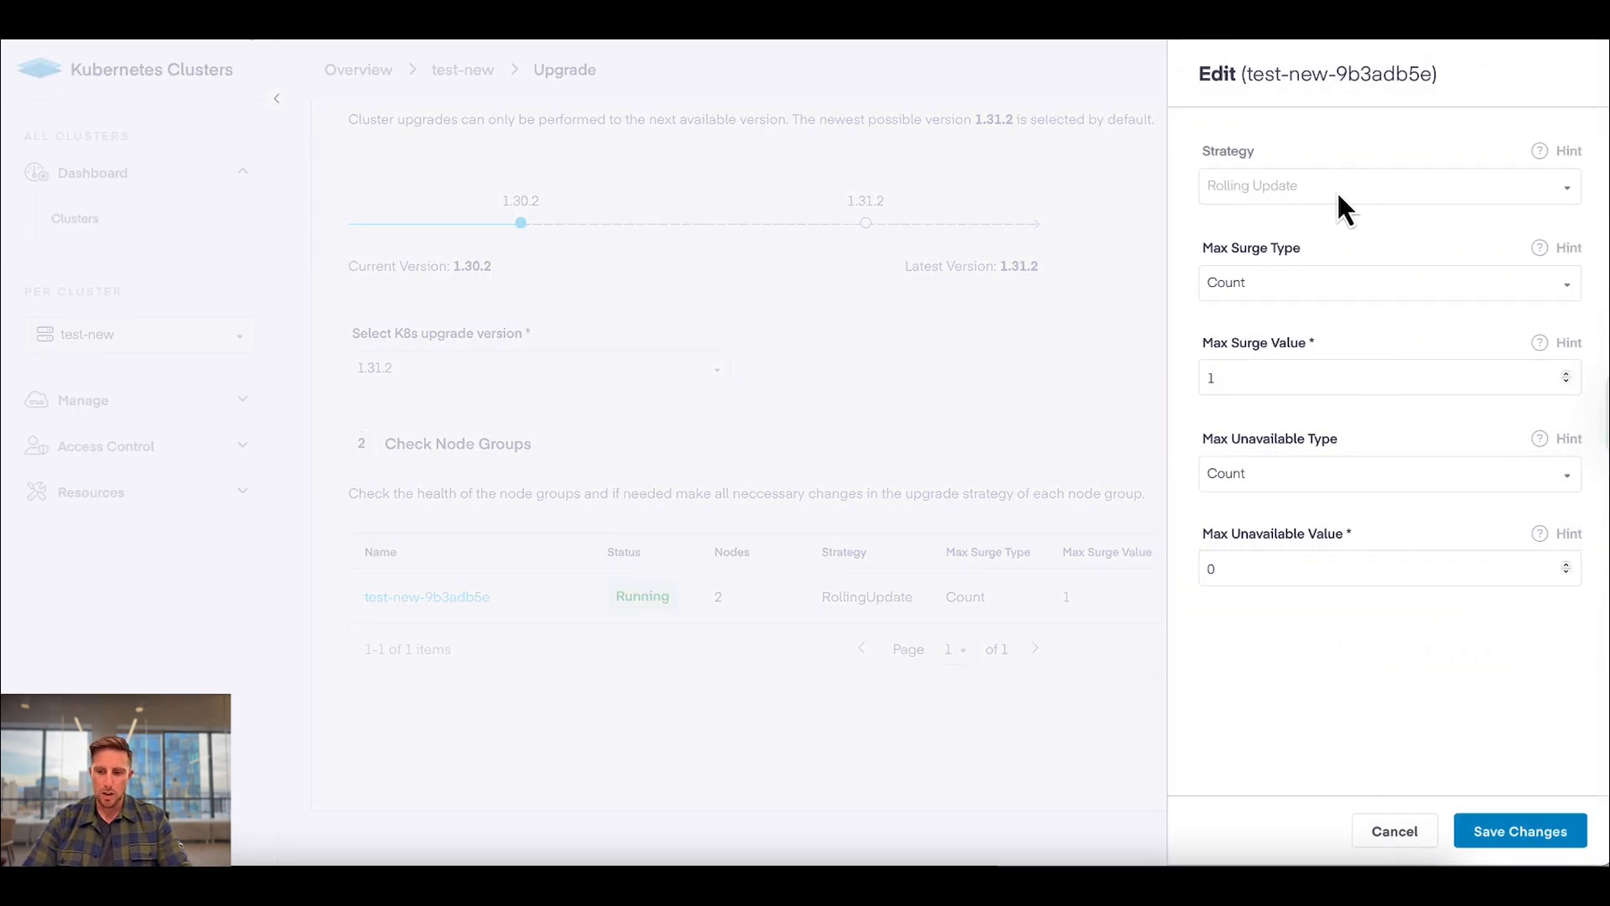
pyautogui.click(1492, 828)
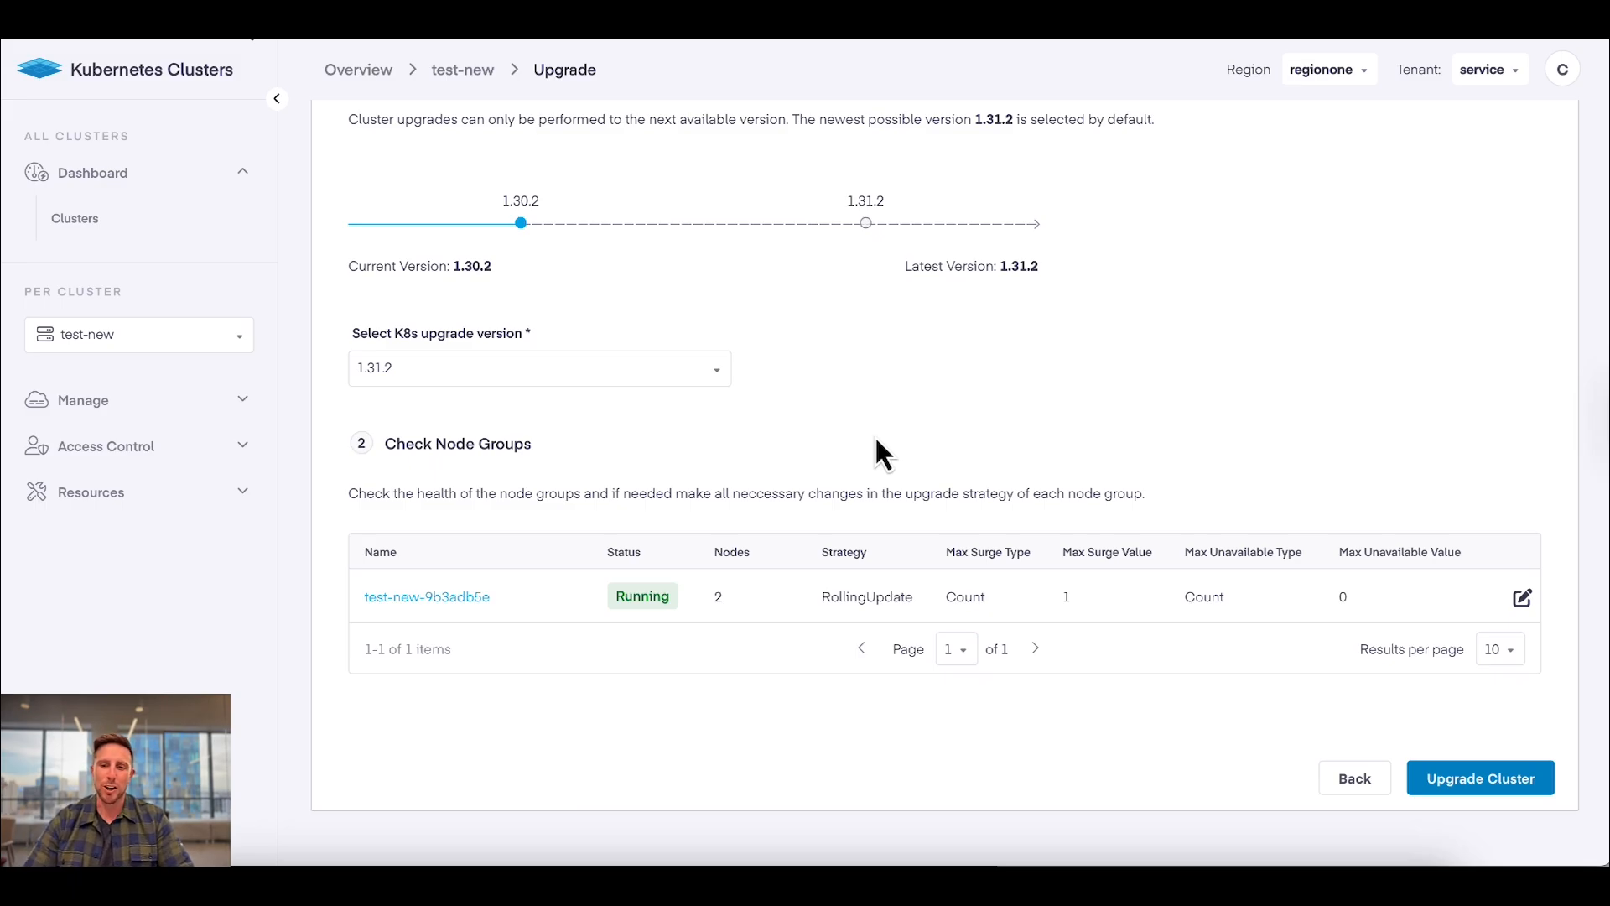
pyautogui.click(103, 220)
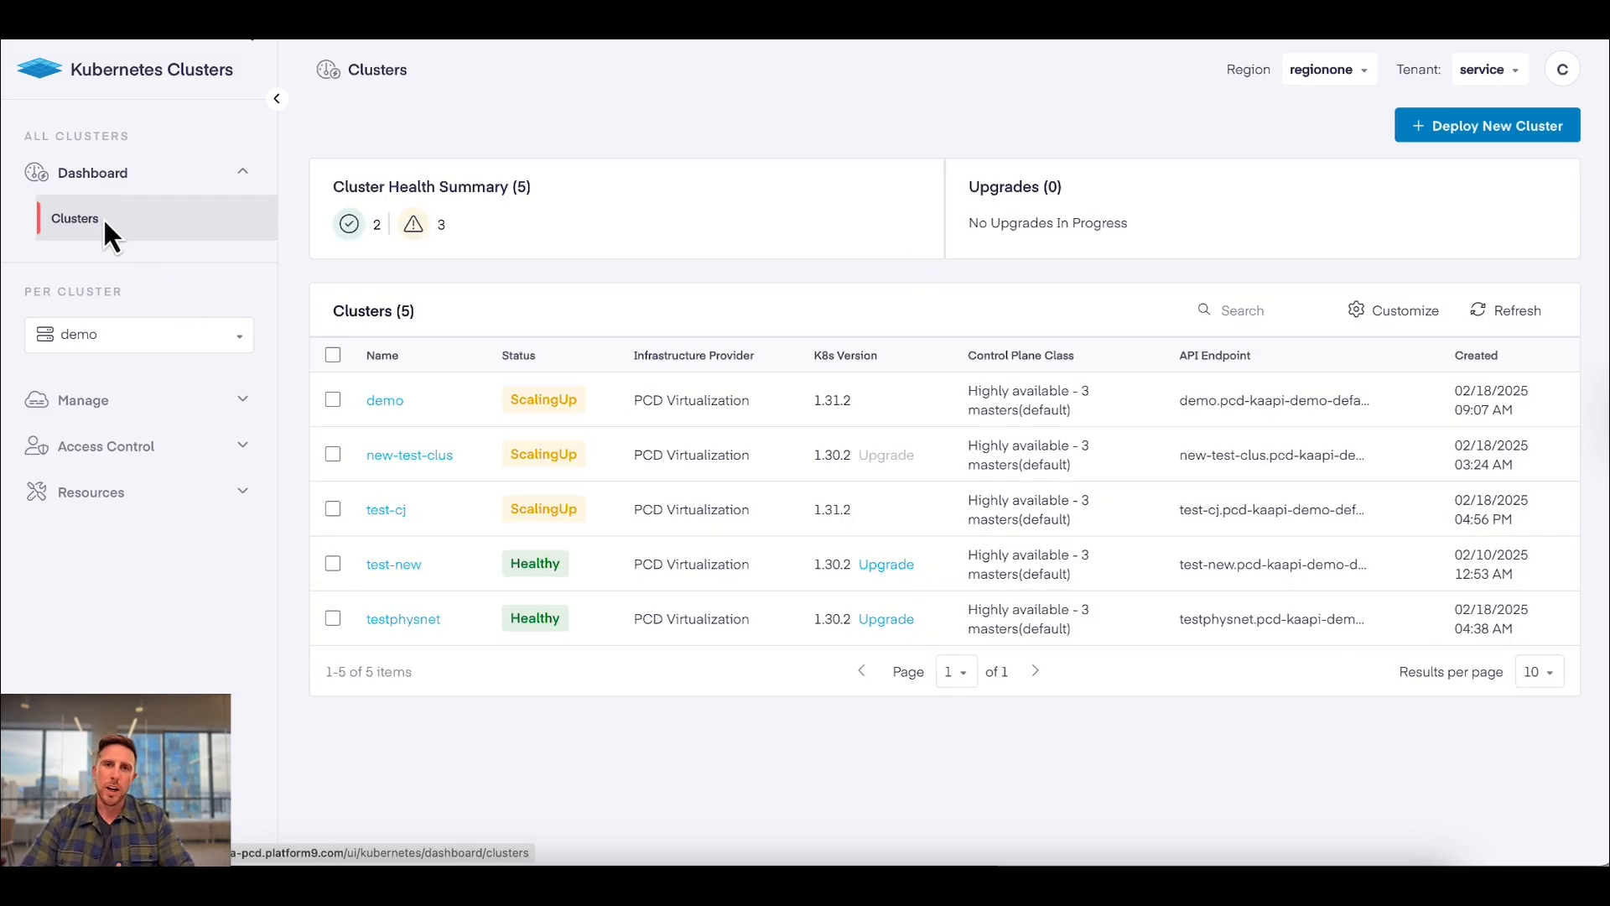